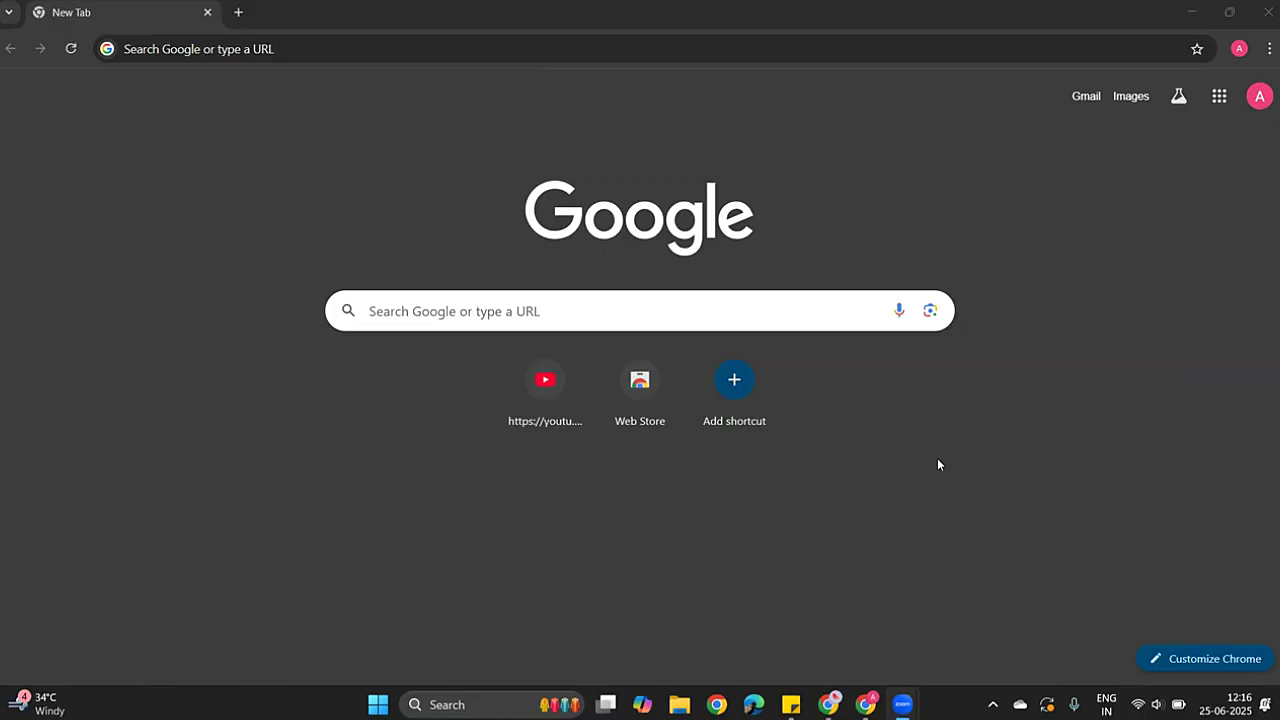
Go to python.org and download the Python 3.13.5 installer for Windows.
click(571, 52)
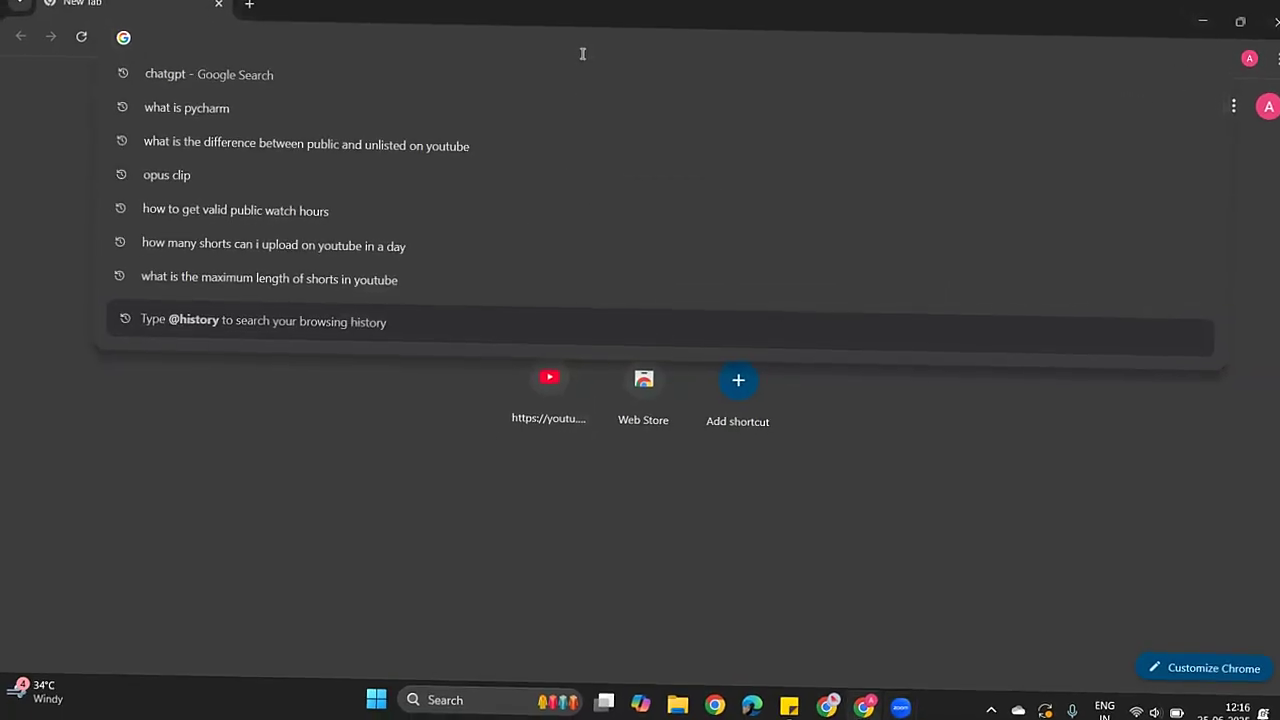
text(python.org)
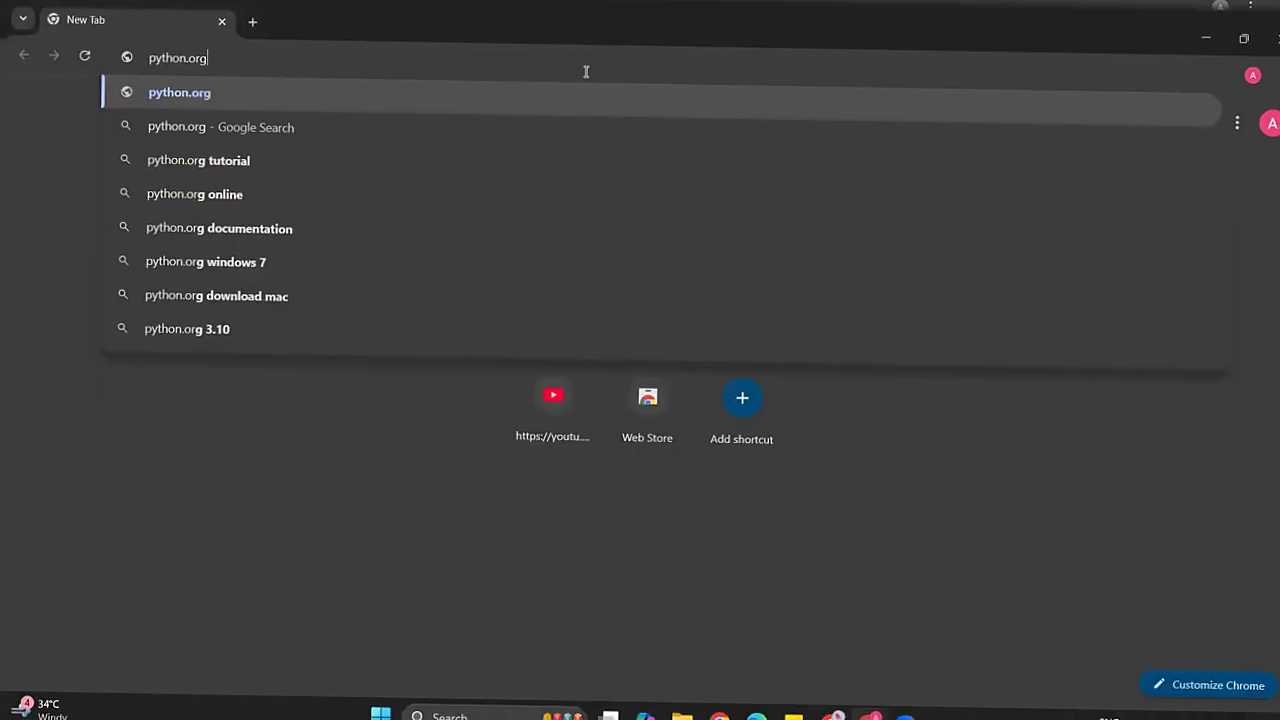
key(Return)
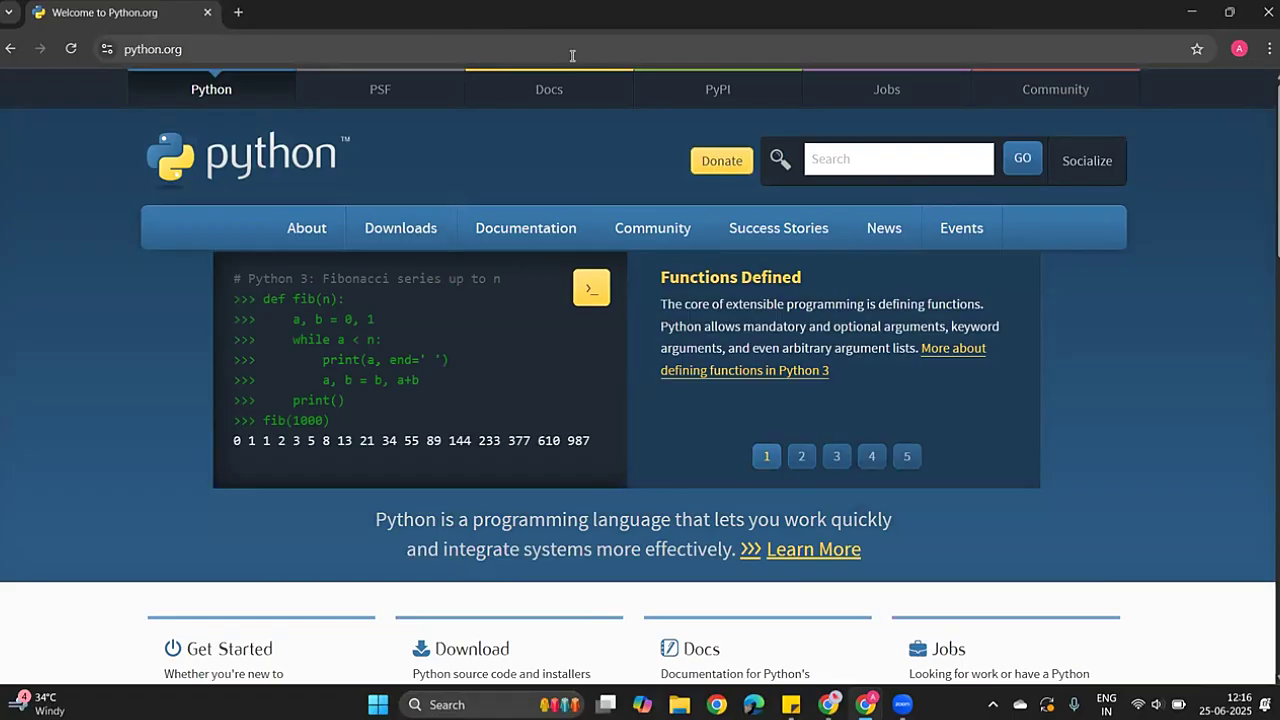
mouse_move(424, 220)
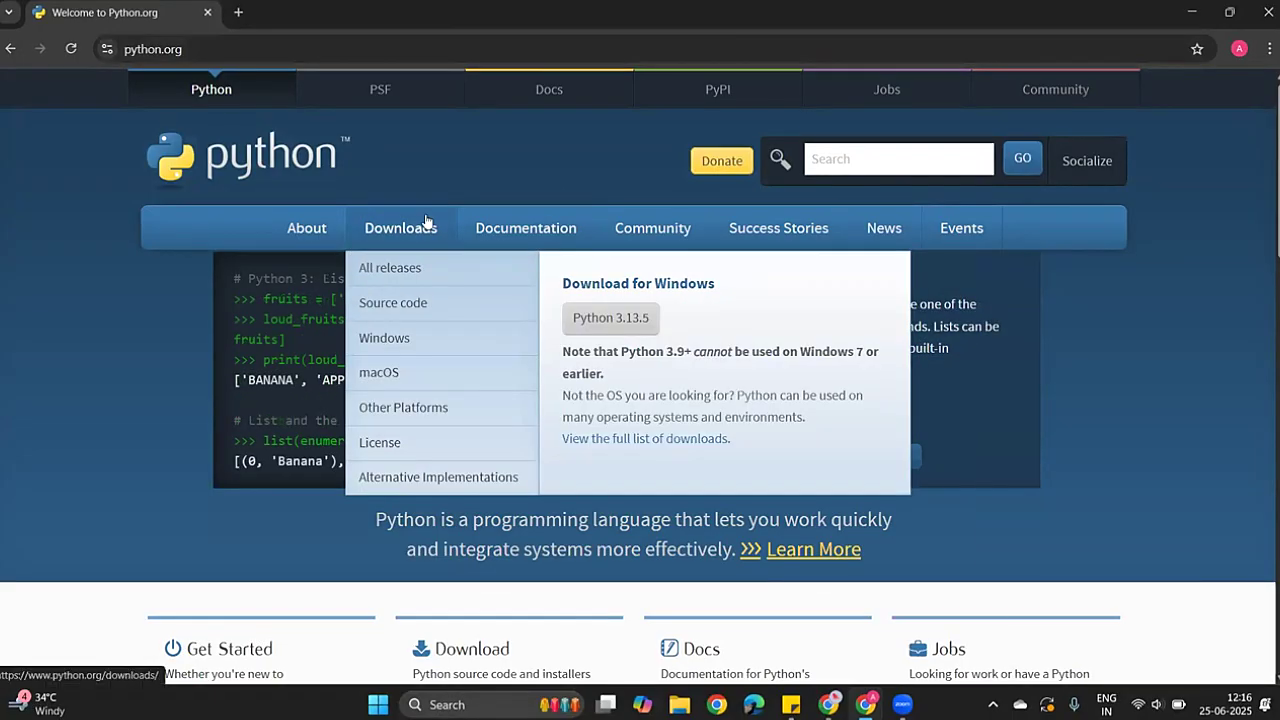
click(599, 322)
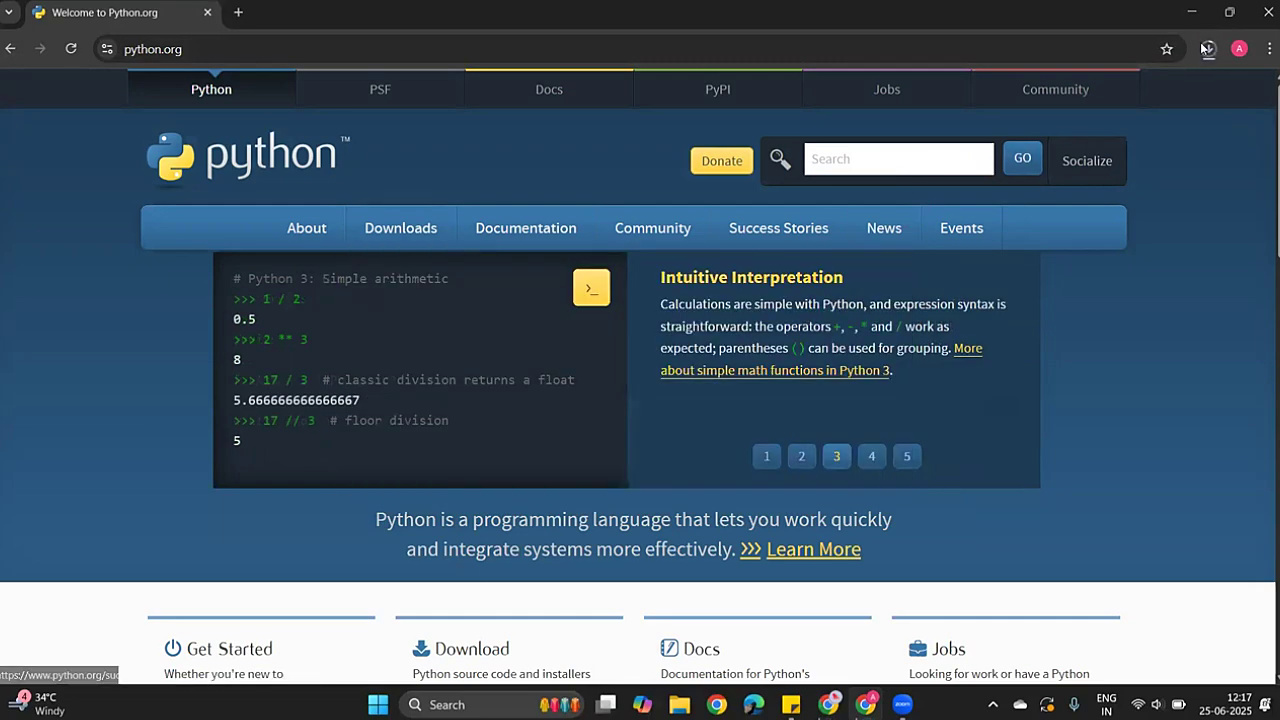
Check the browser's recent downloads and launch the finished python-3.13.5-amd64.exe installer.
click(1209, 47)
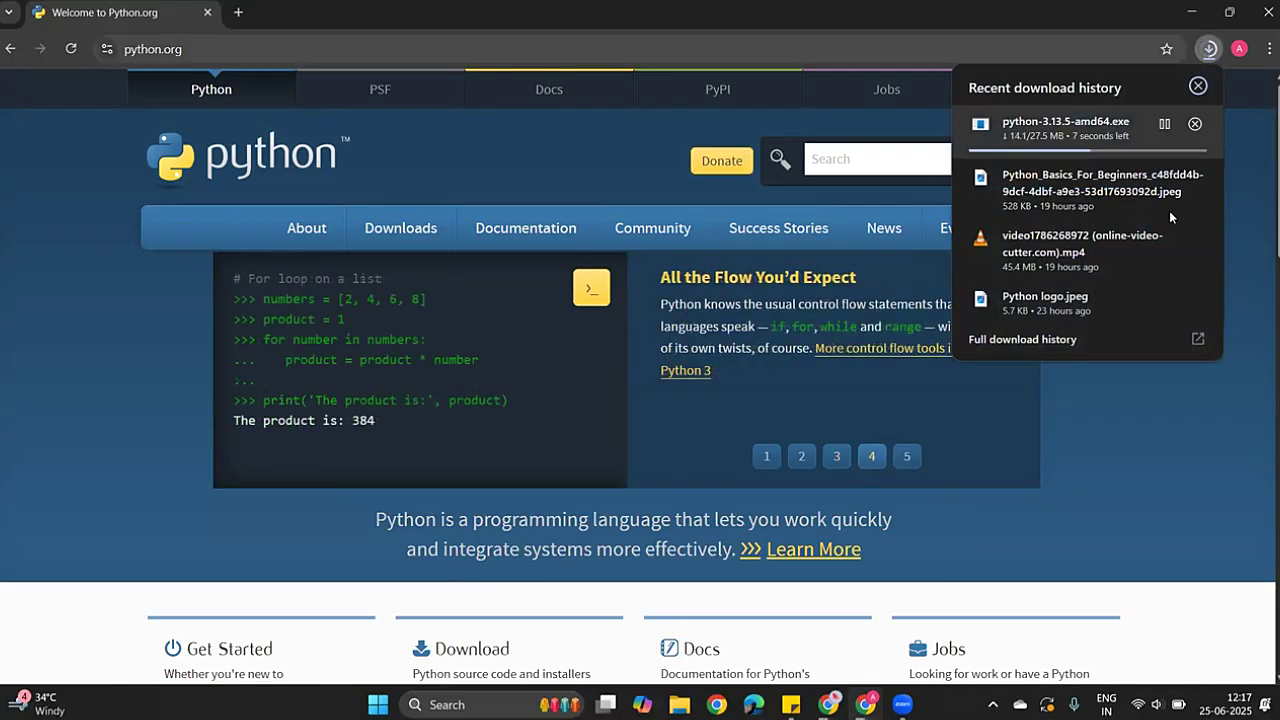
click(1209, 47)
click(1209, 47)
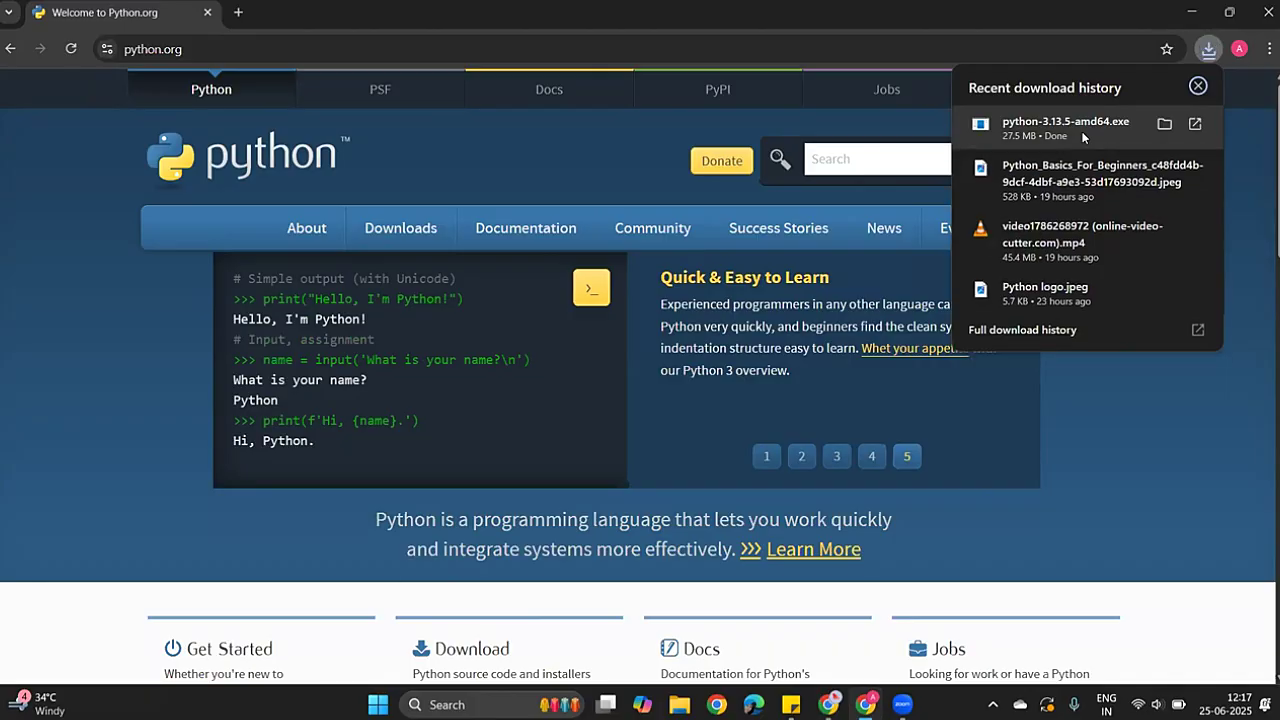
click(1083, 137)
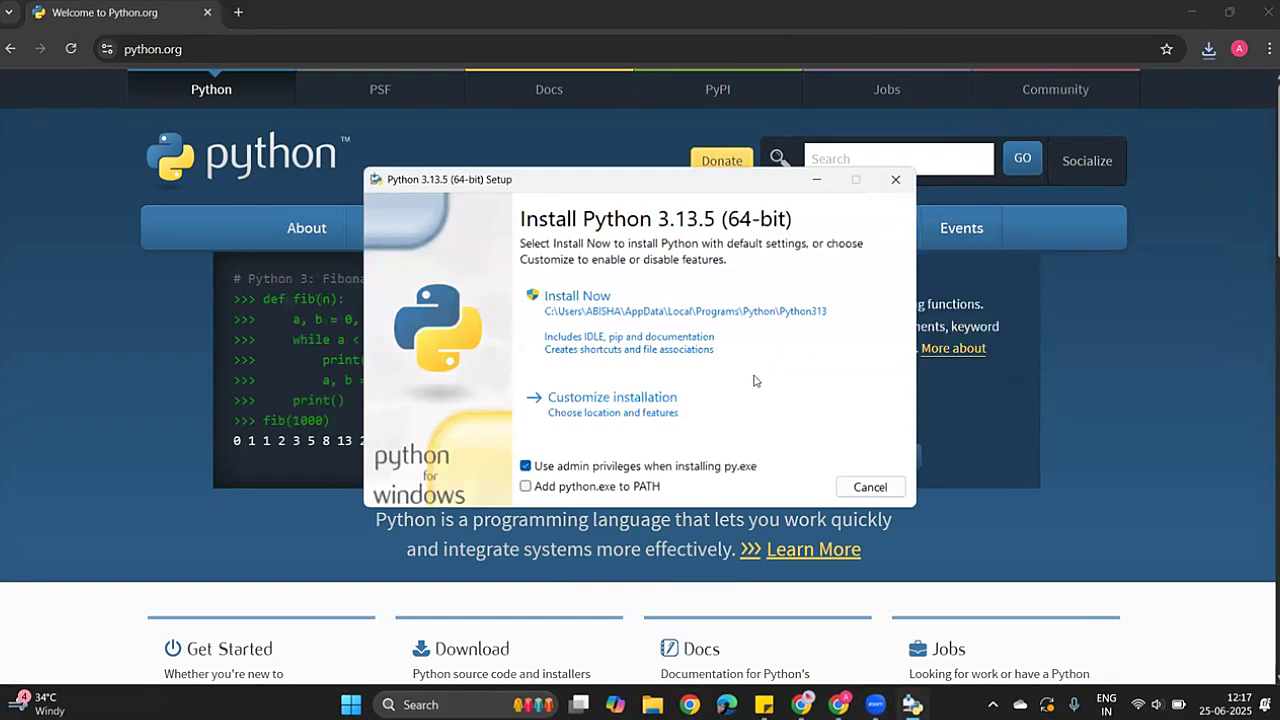
Enable adding python.exe to PATH and choose a customized installation, keeping all optional features.
click(548, 488)
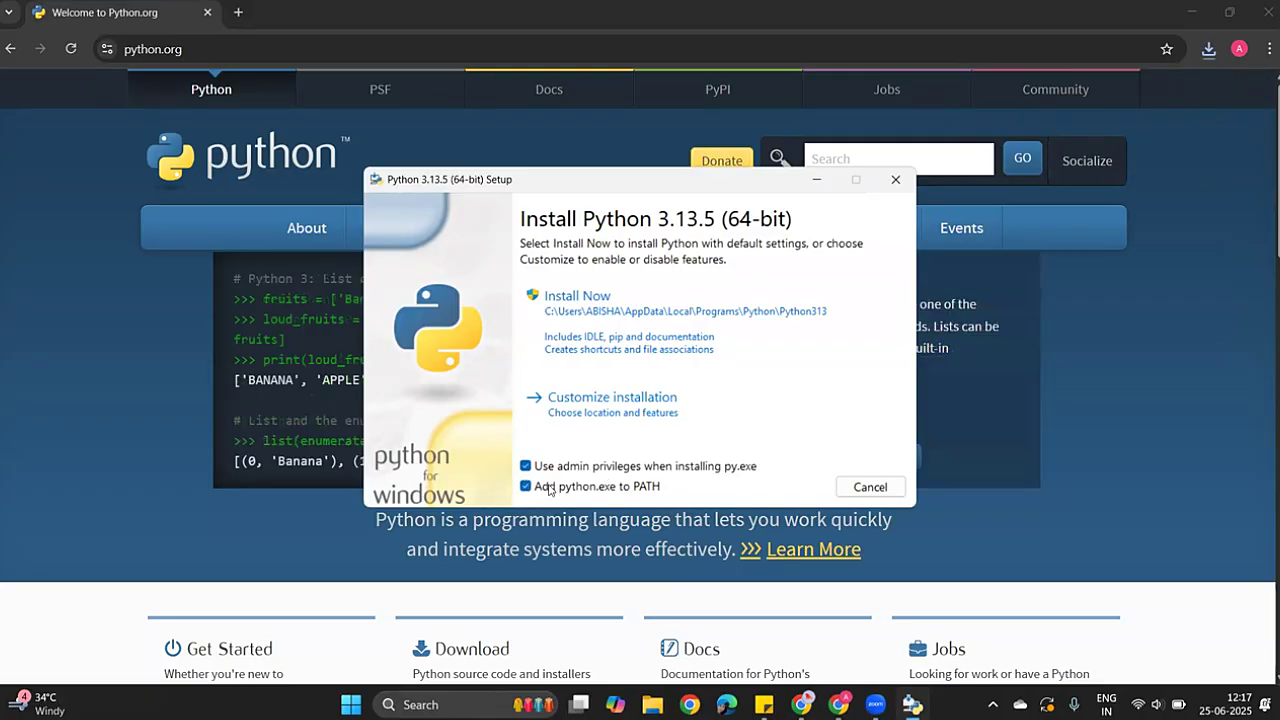
click(586, 410)
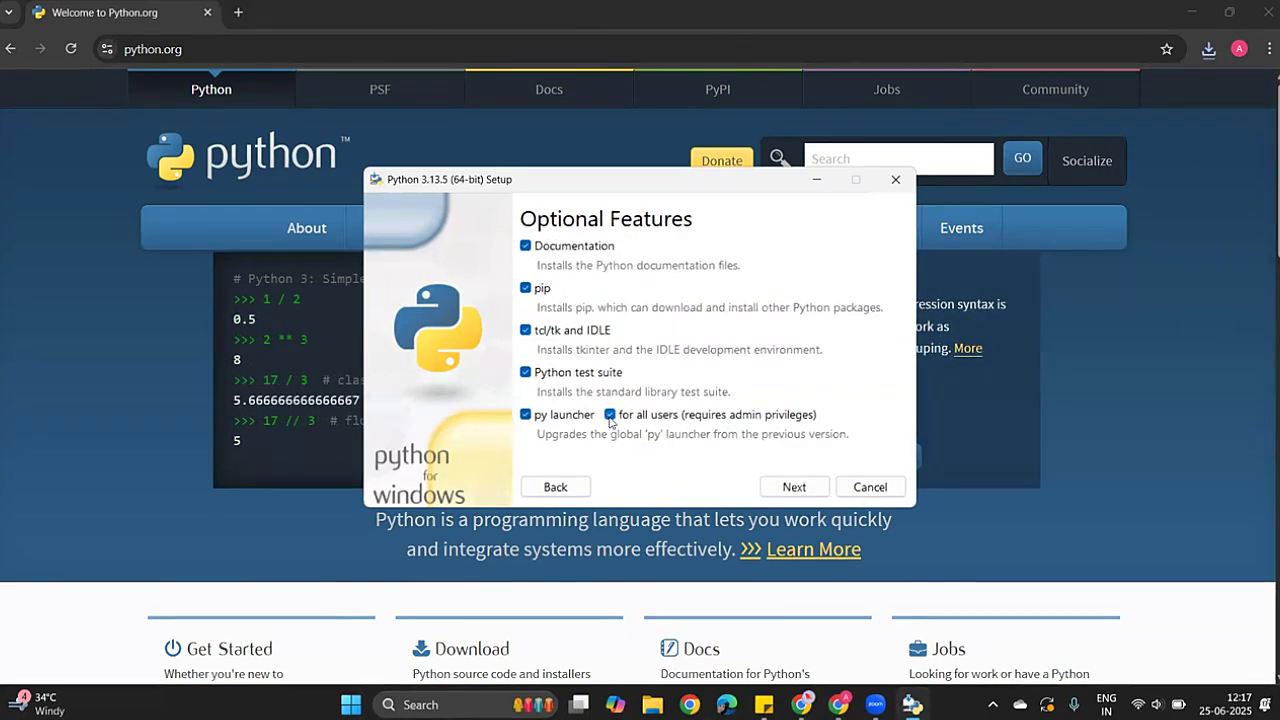
click(772, 485)
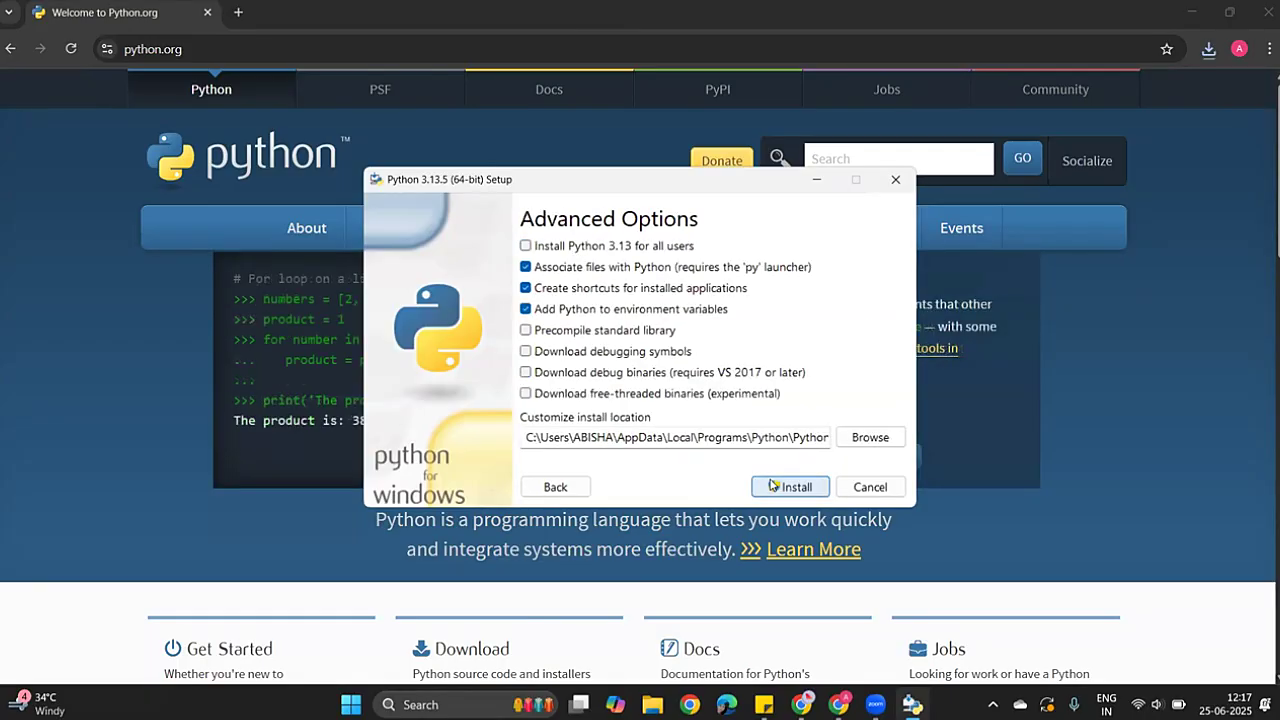
Install Python 3.13 for all users in C:\Program Files\Python313 and close the setup wizard.
click(545, 254)
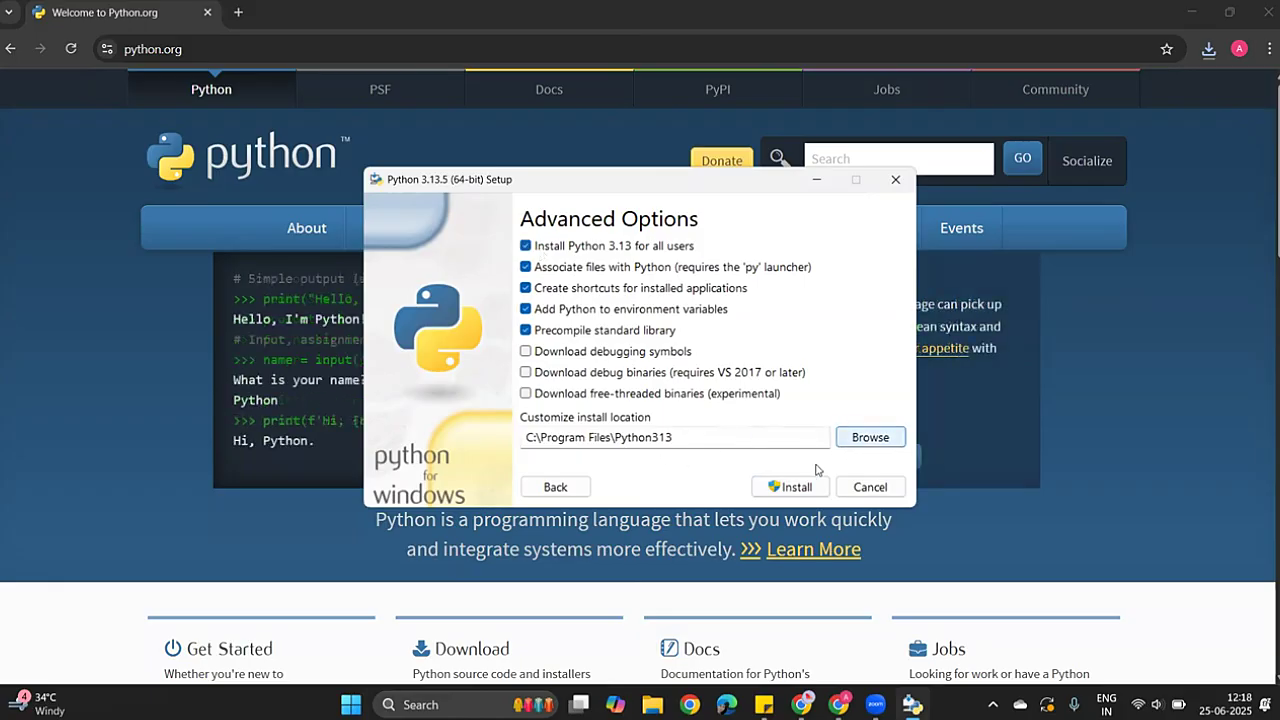
click(795, 490)
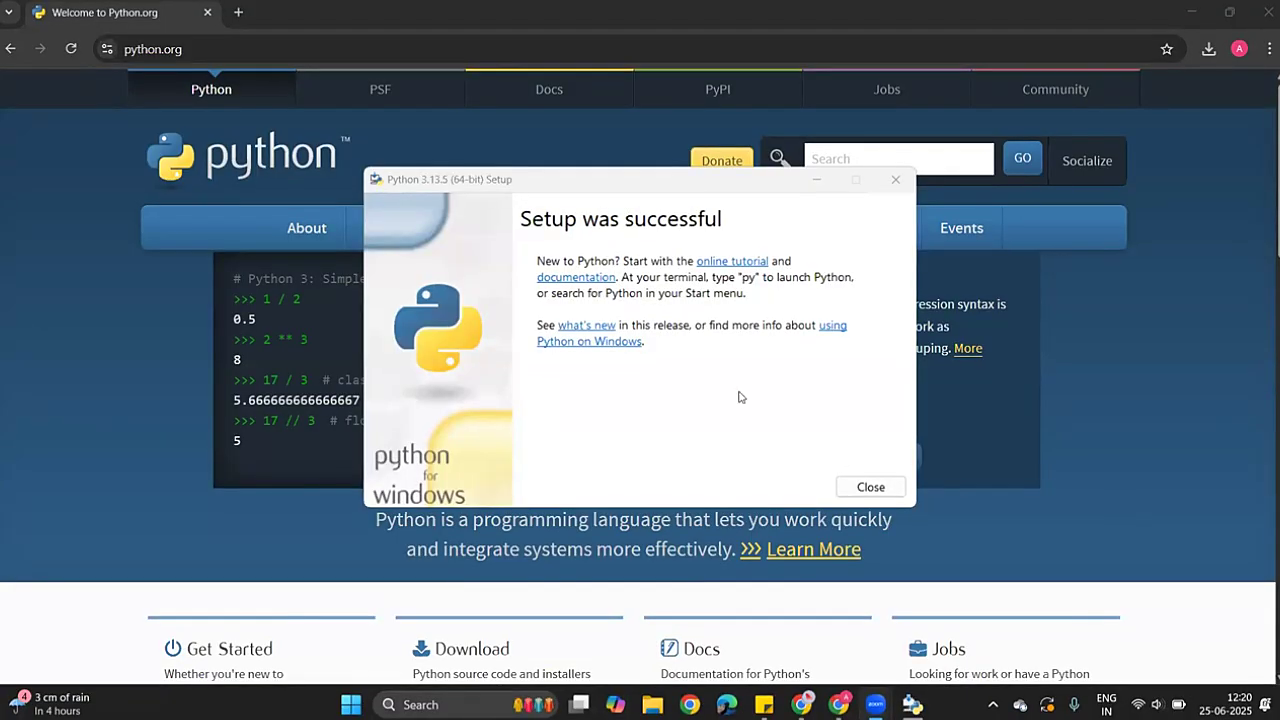
click(865, 490)
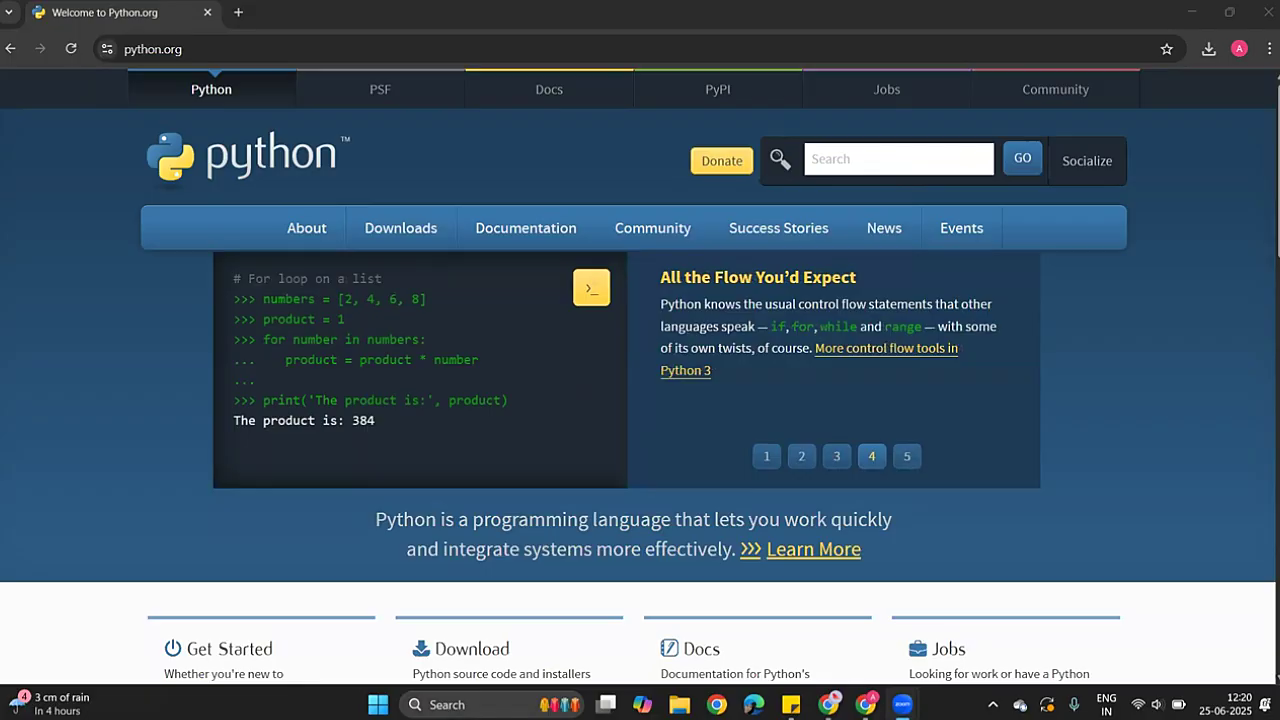
Switch to Command Prompt, check the installed Python with python --version, and close the window.
key(super)
text(cmd)
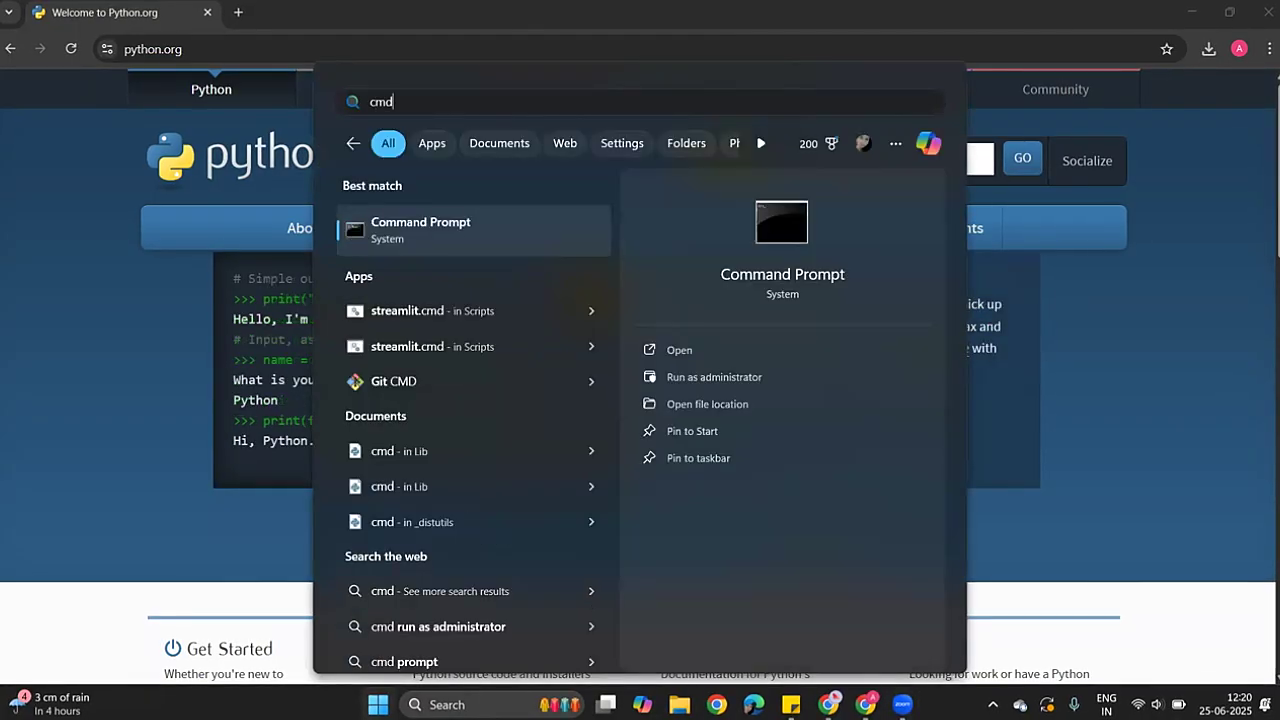
key(Right)
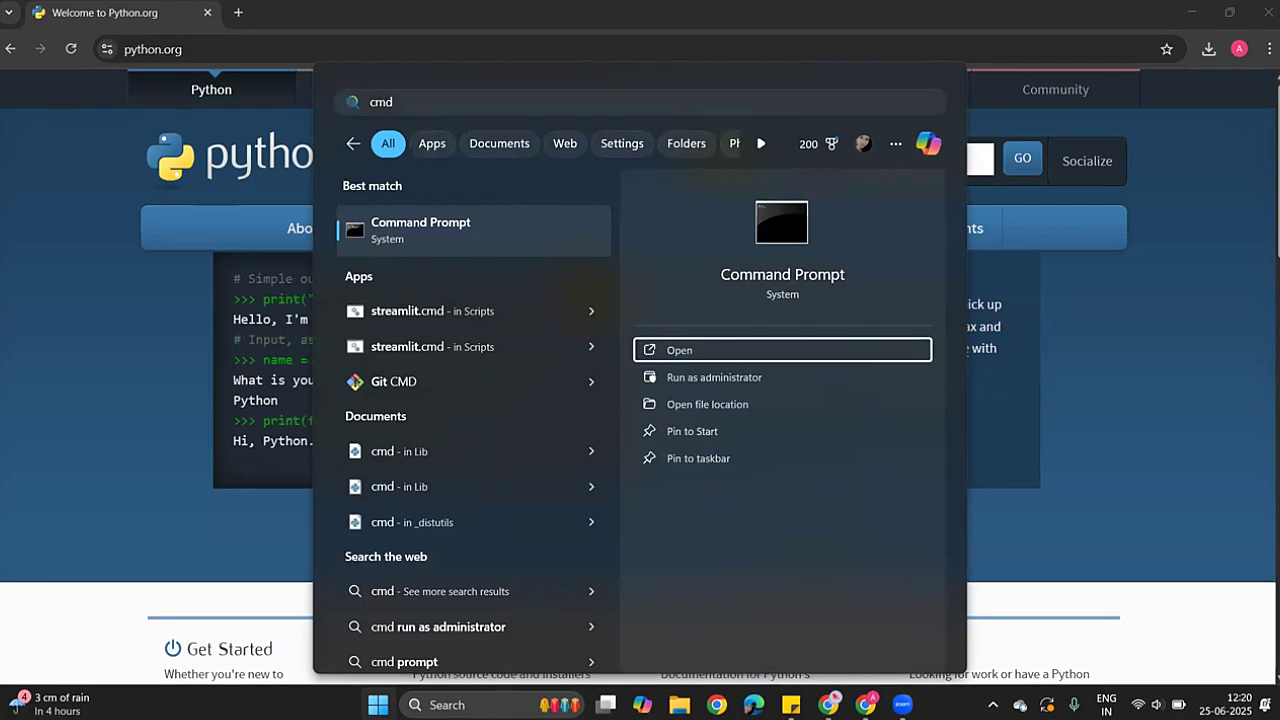
key(Return)
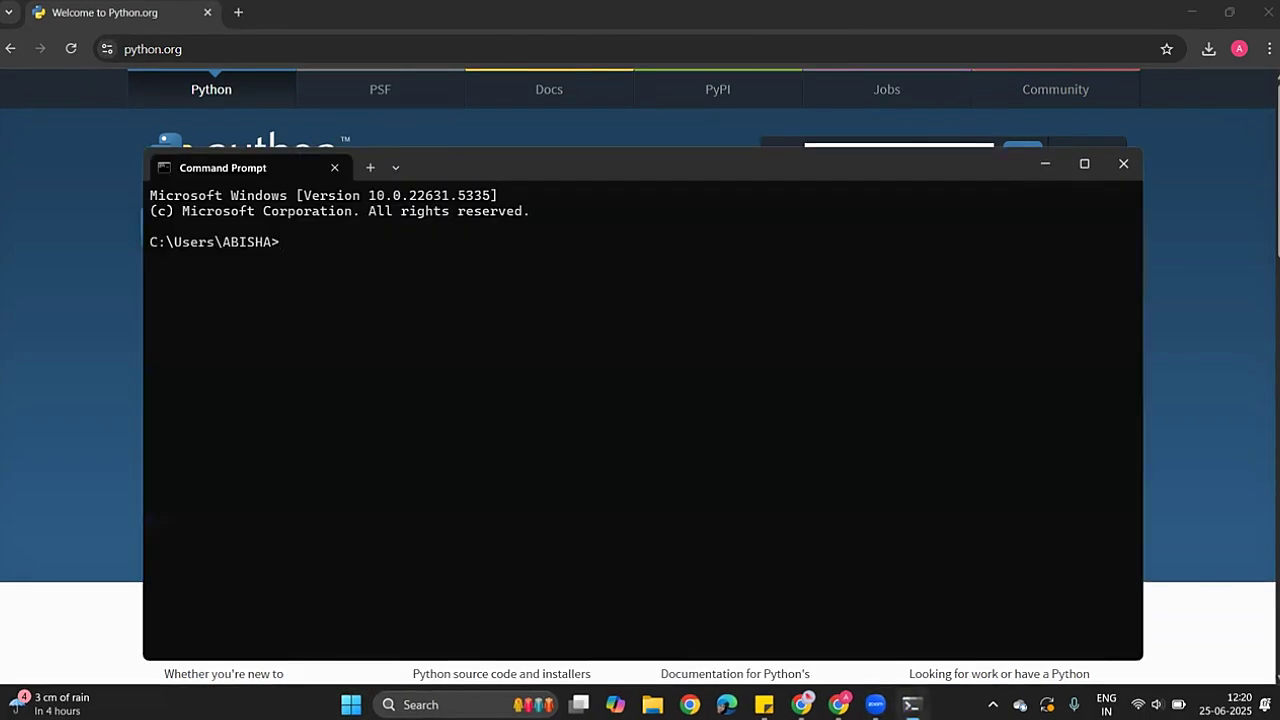
text(python --version)
key(Return)
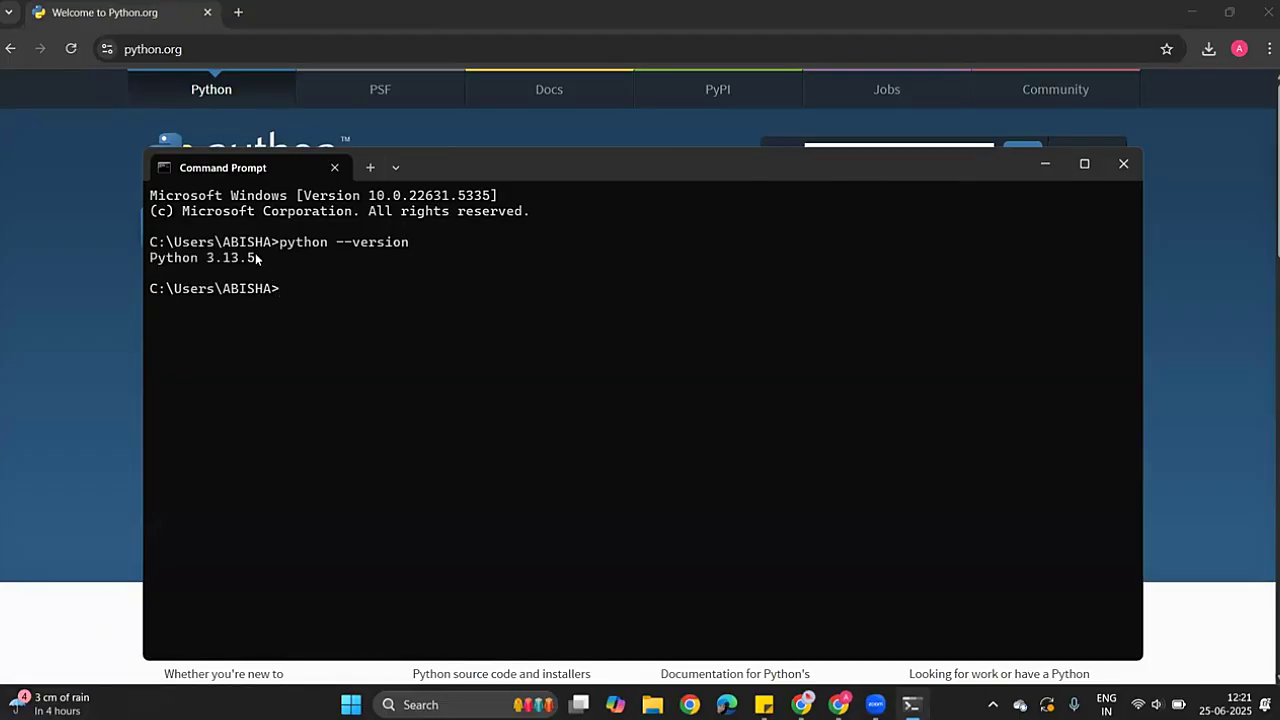
click(1125, 165)
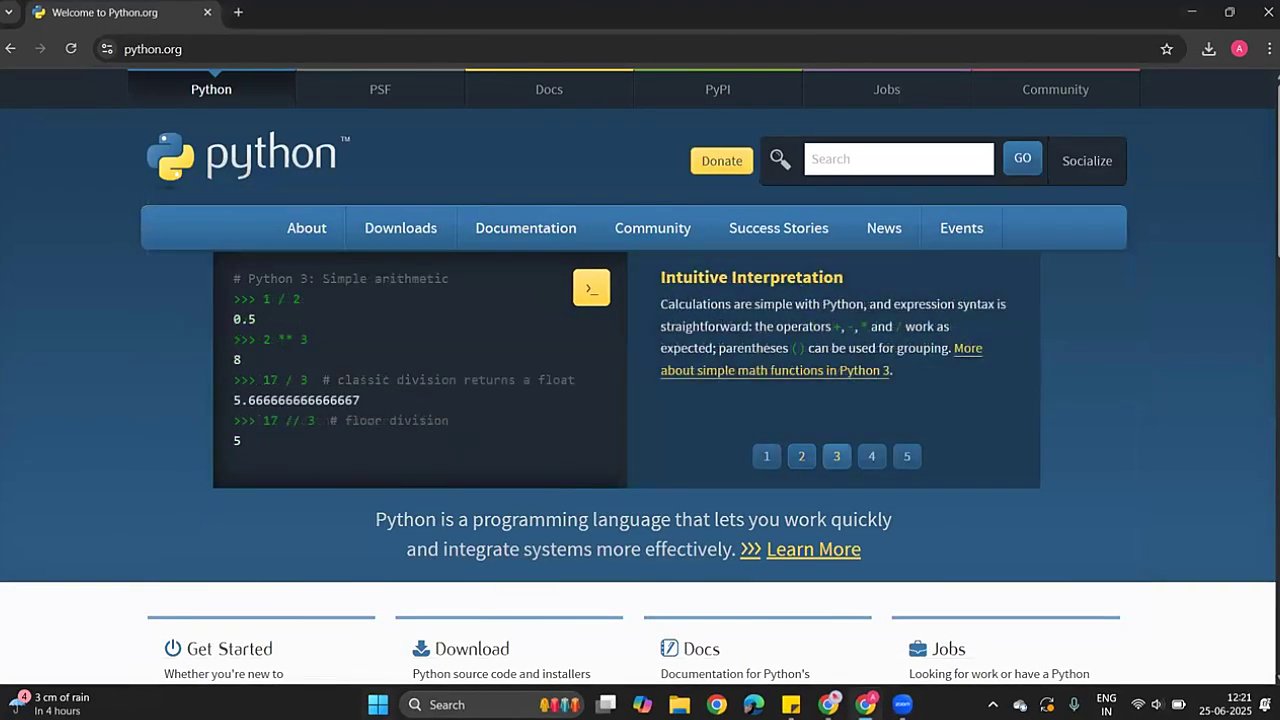
Switch to IDLE (Python 3.13 64-bit) and run print("The Code Expert") in the shell.
key(super)
text(idle)
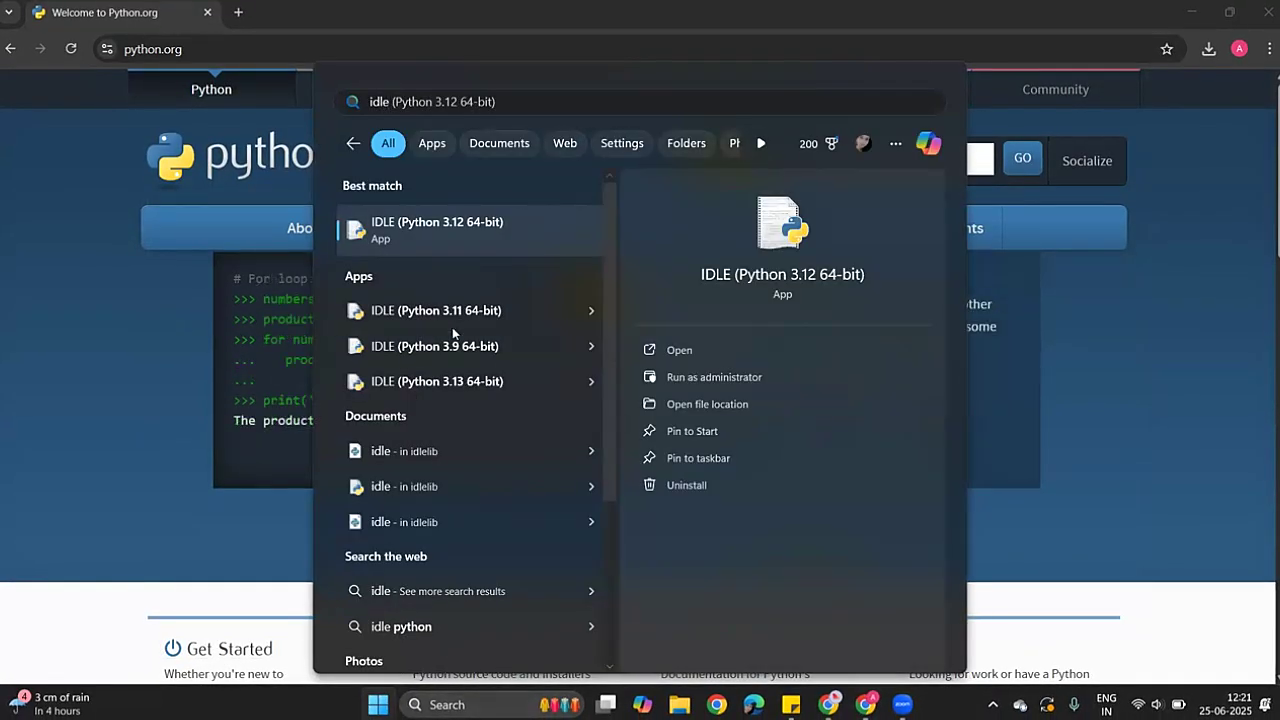
click(519, 383)
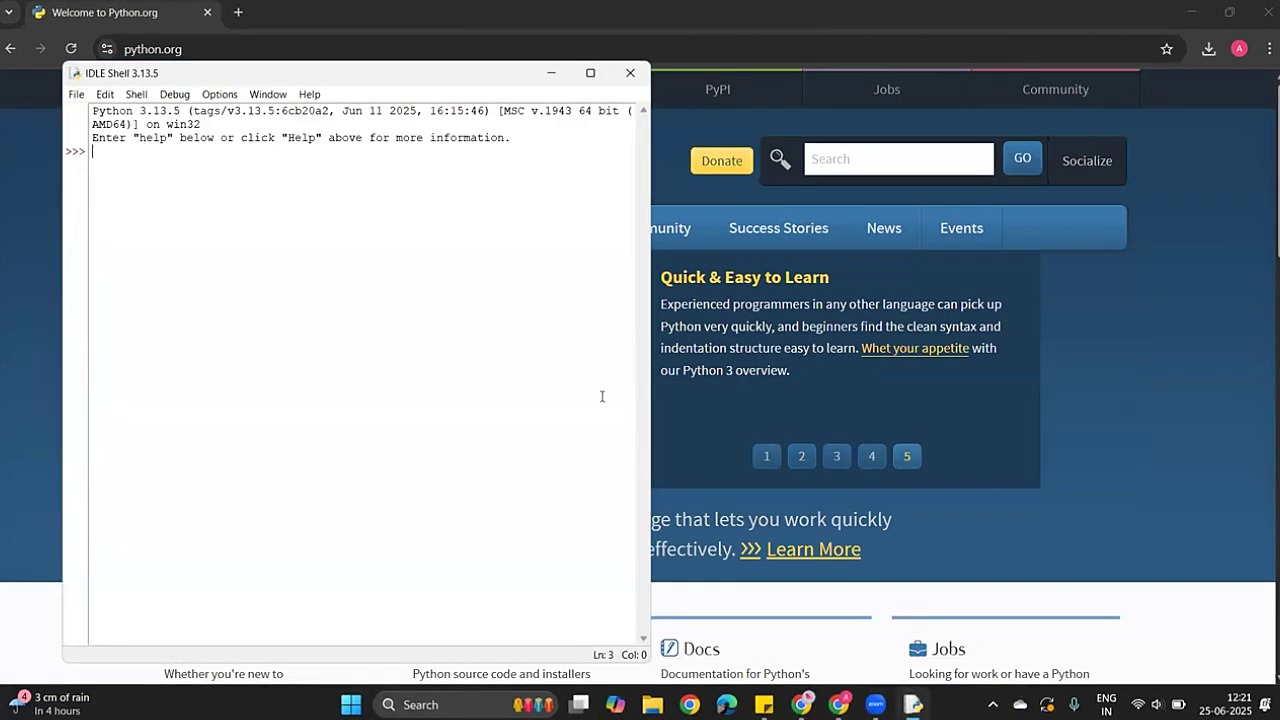
text(print("The)
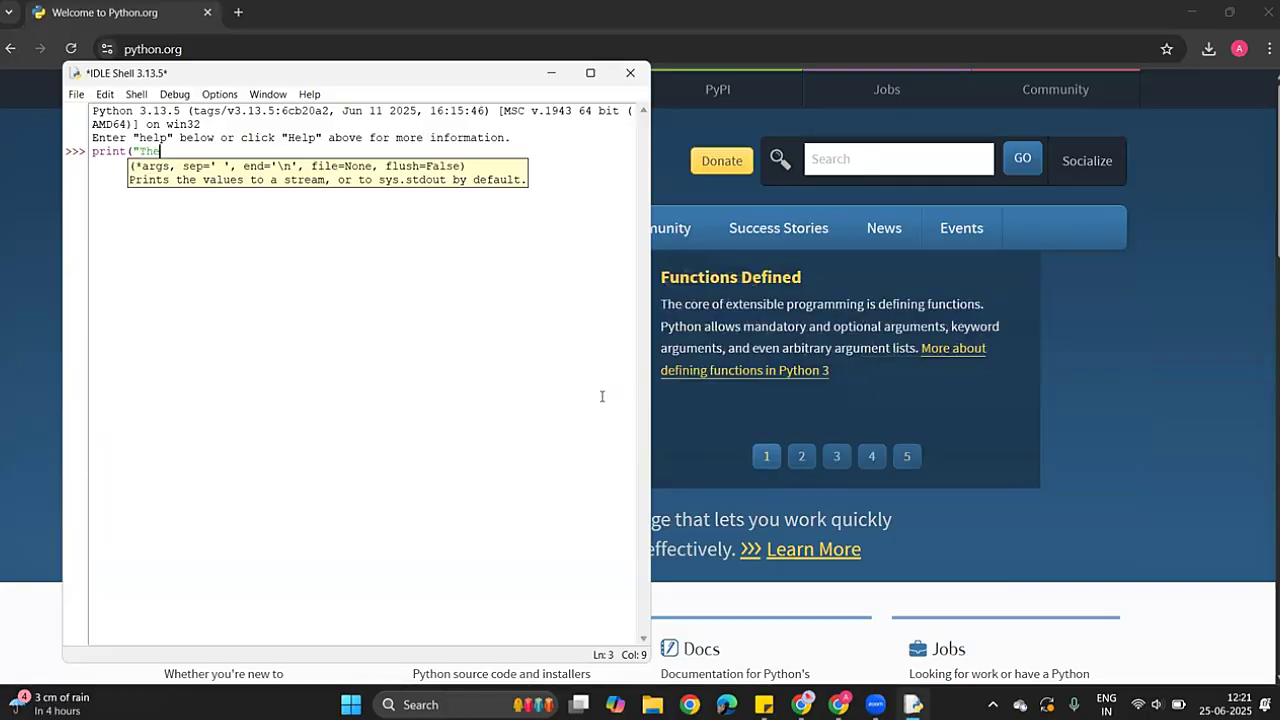
text( Code Exp)
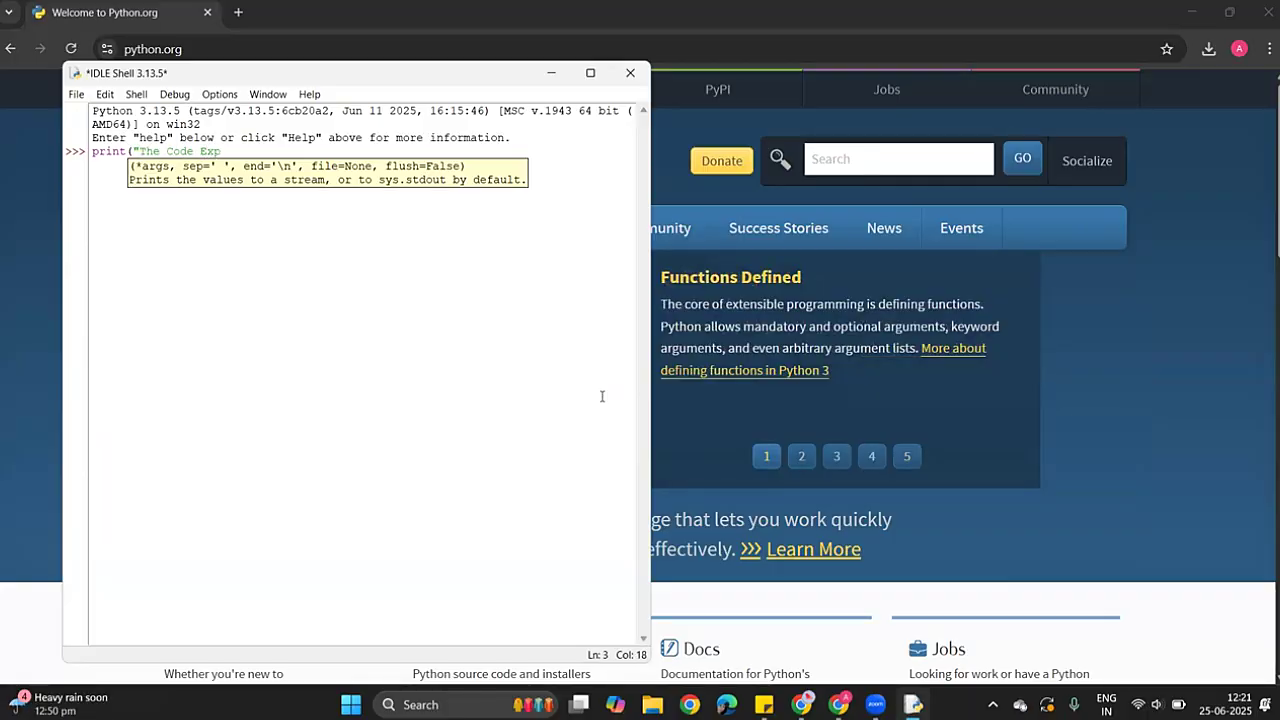
text(ert"))
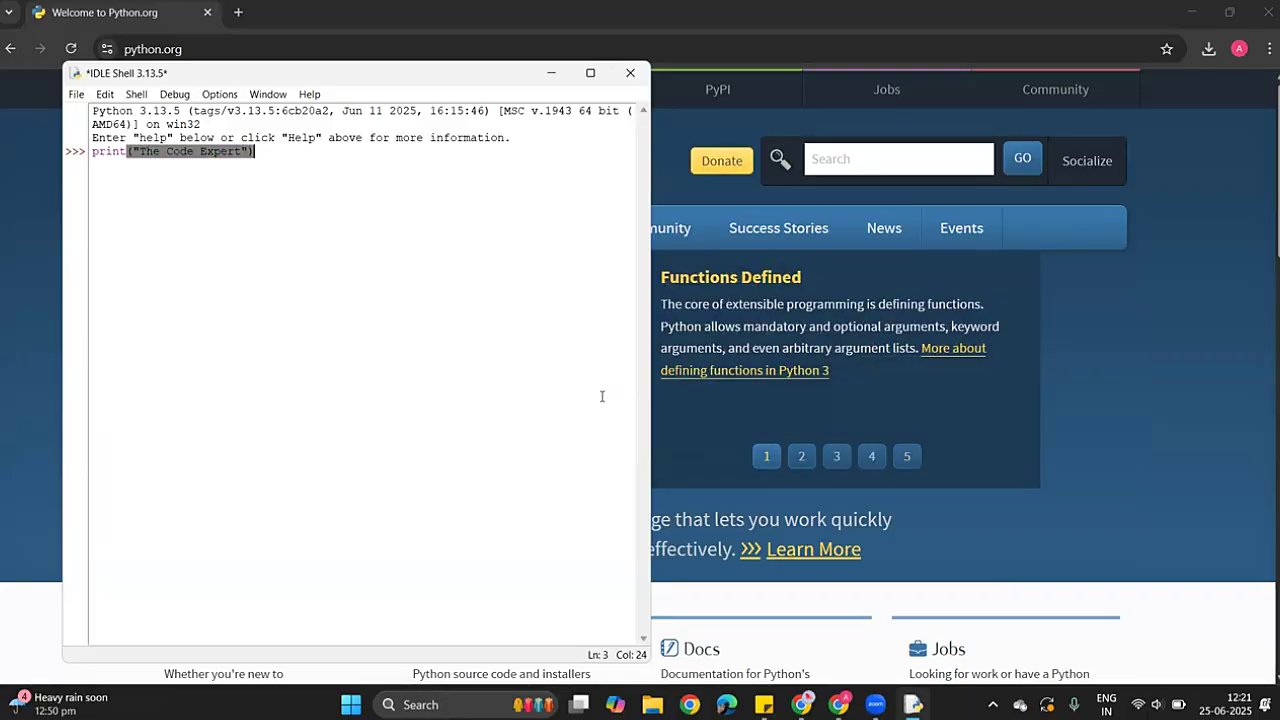
key(Return)
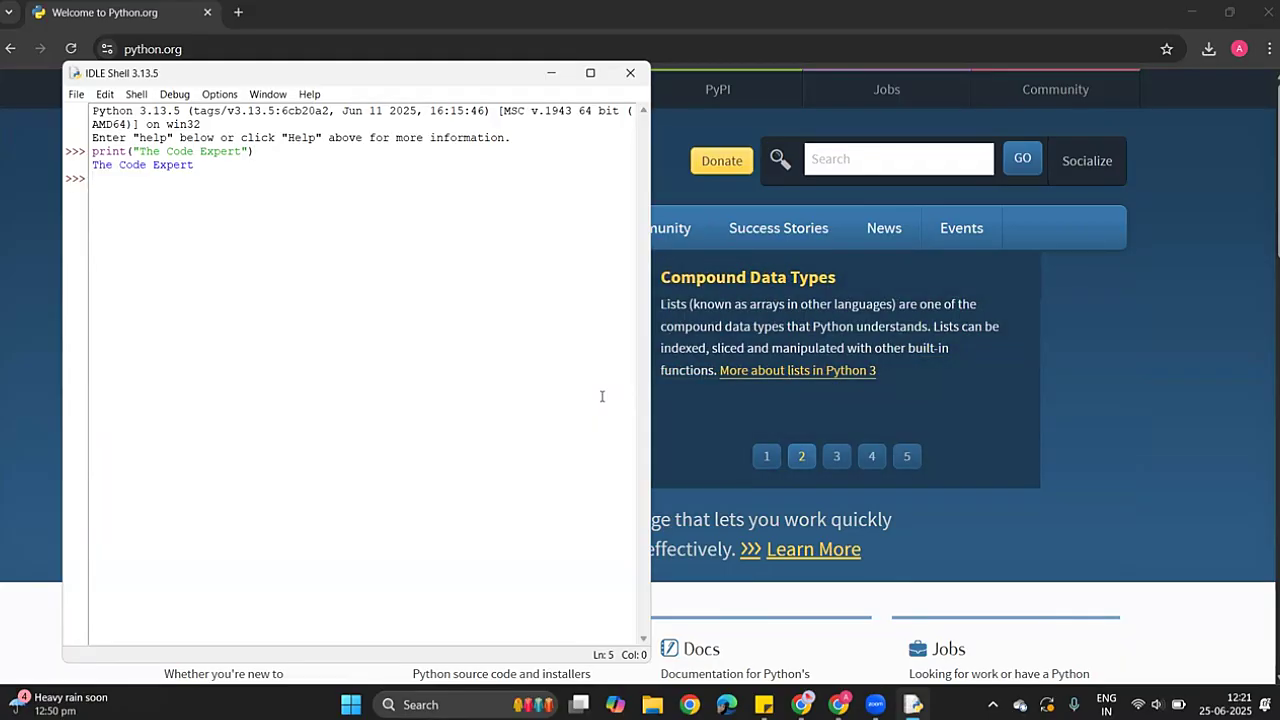
Evaluate 3 + 5 in the Python shell and close IDLE.
text(3 + 5)
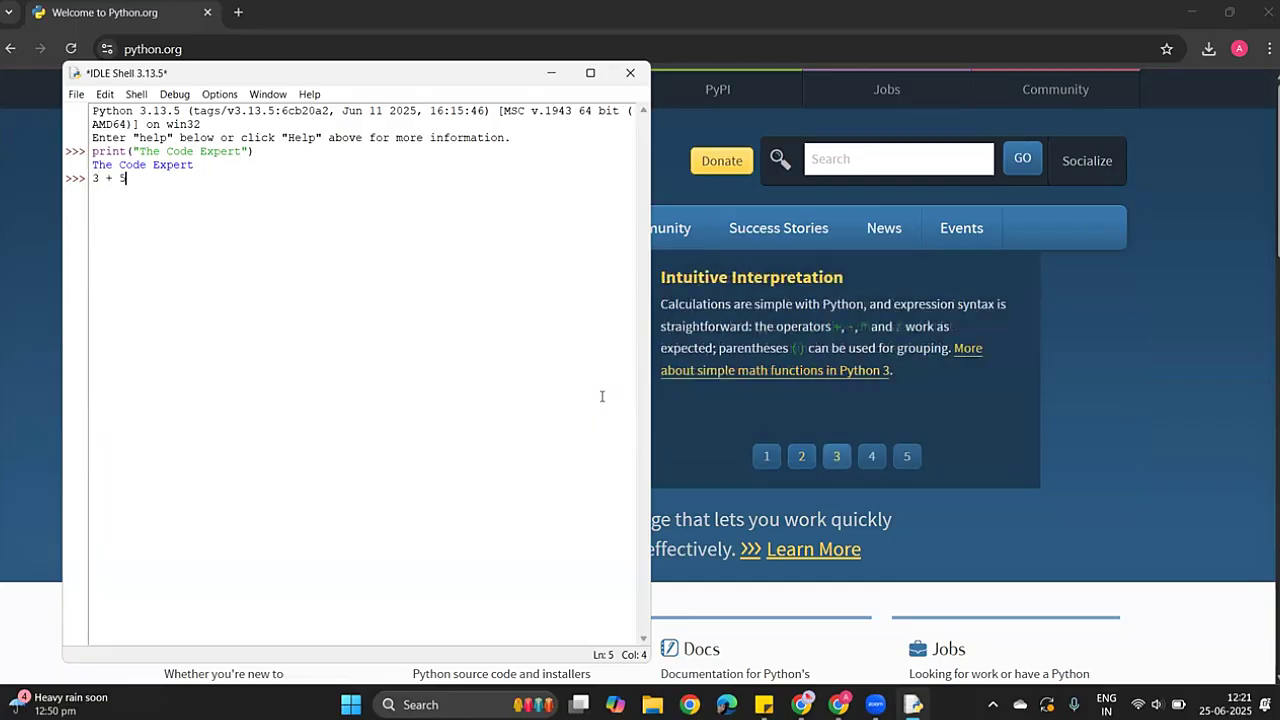
key(Return)
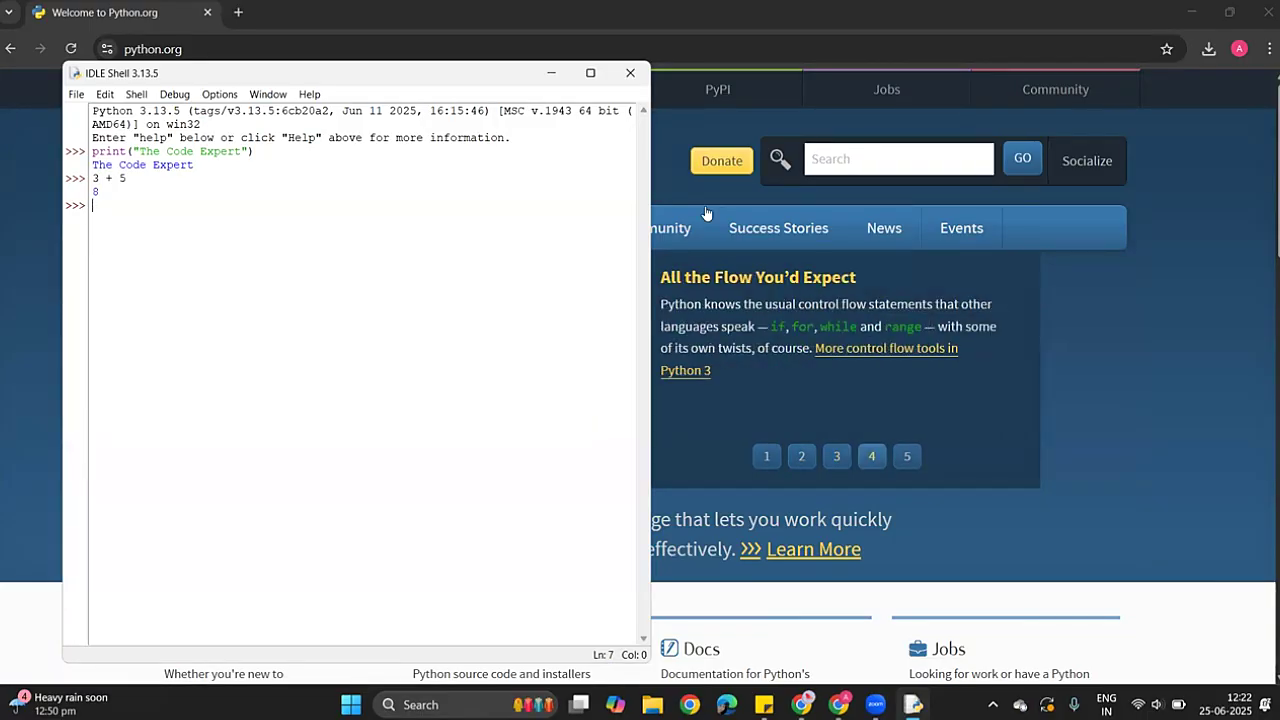
click(630, 73)
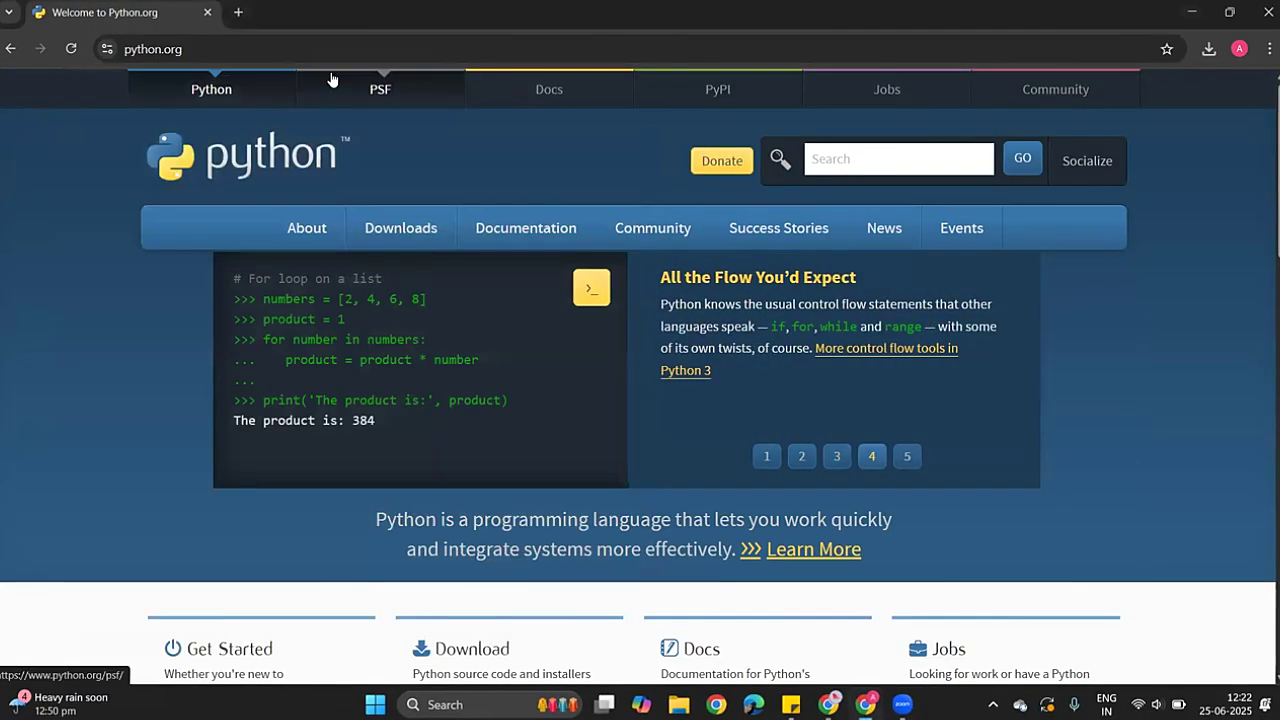
Search for "pycharm download" in a new browser tab and open the JetBrains PyCharm download page.
click(240, 13)
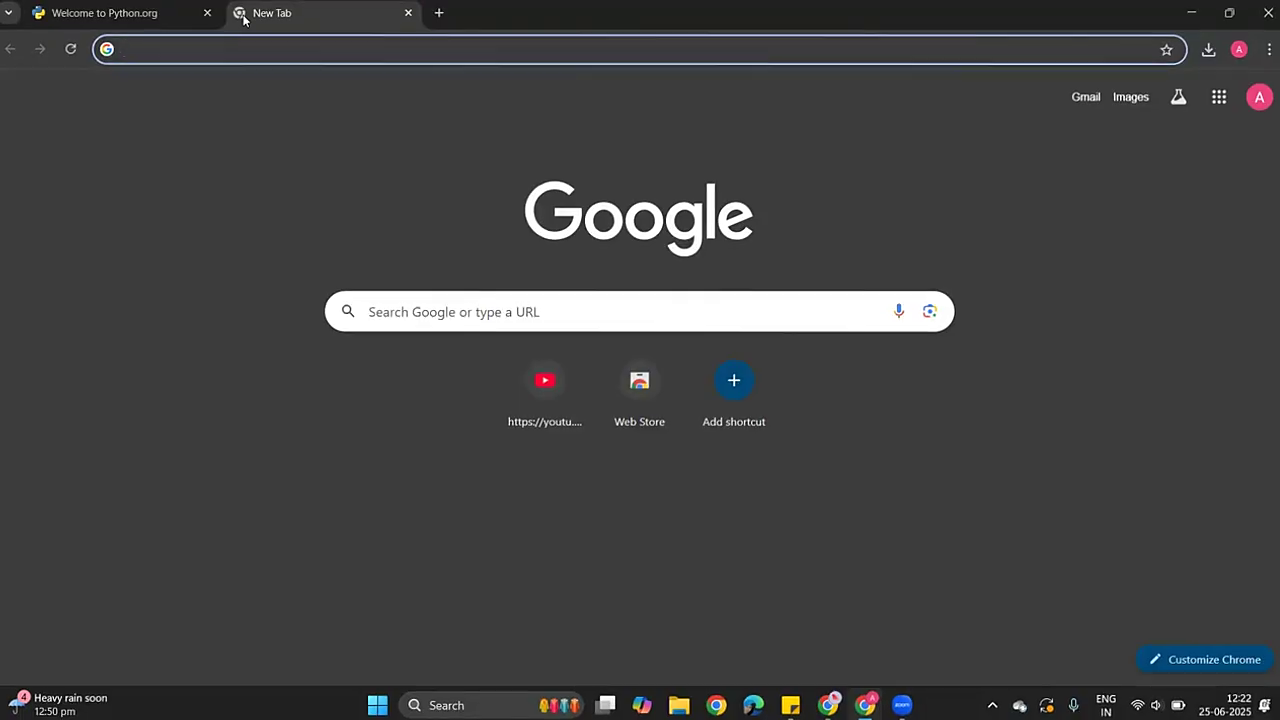
text(pycharm download)
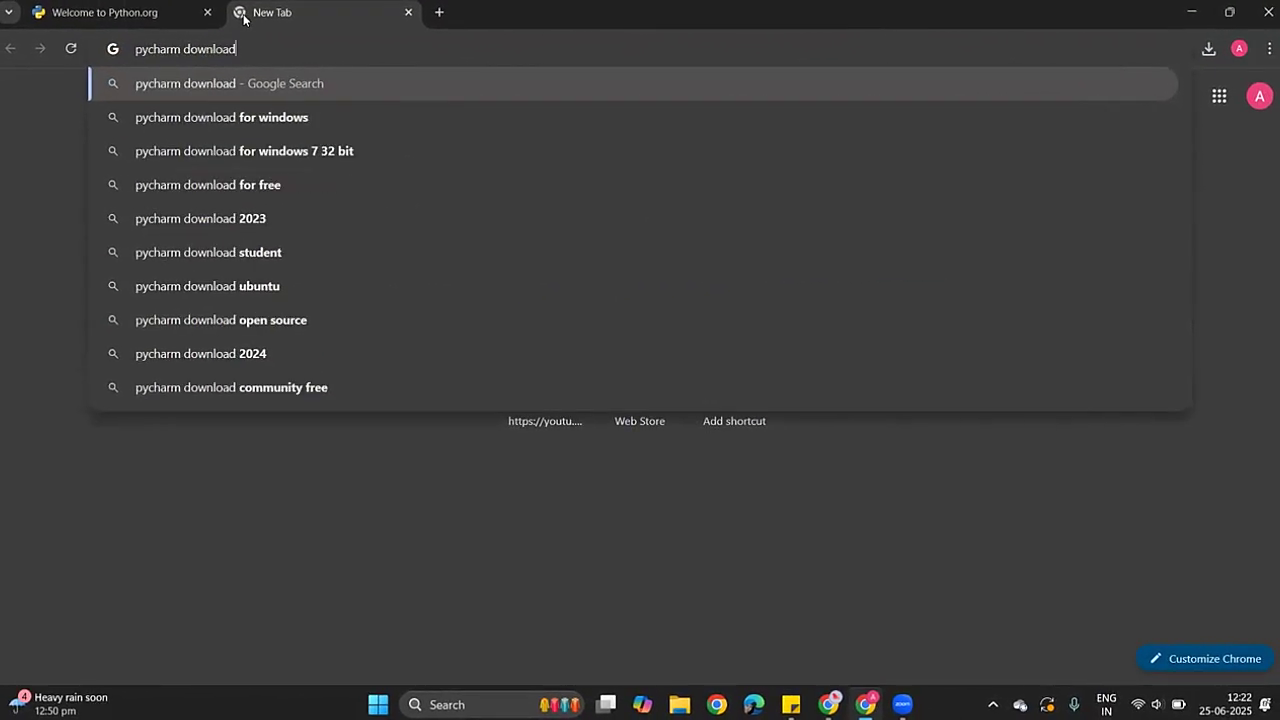
key(Return)
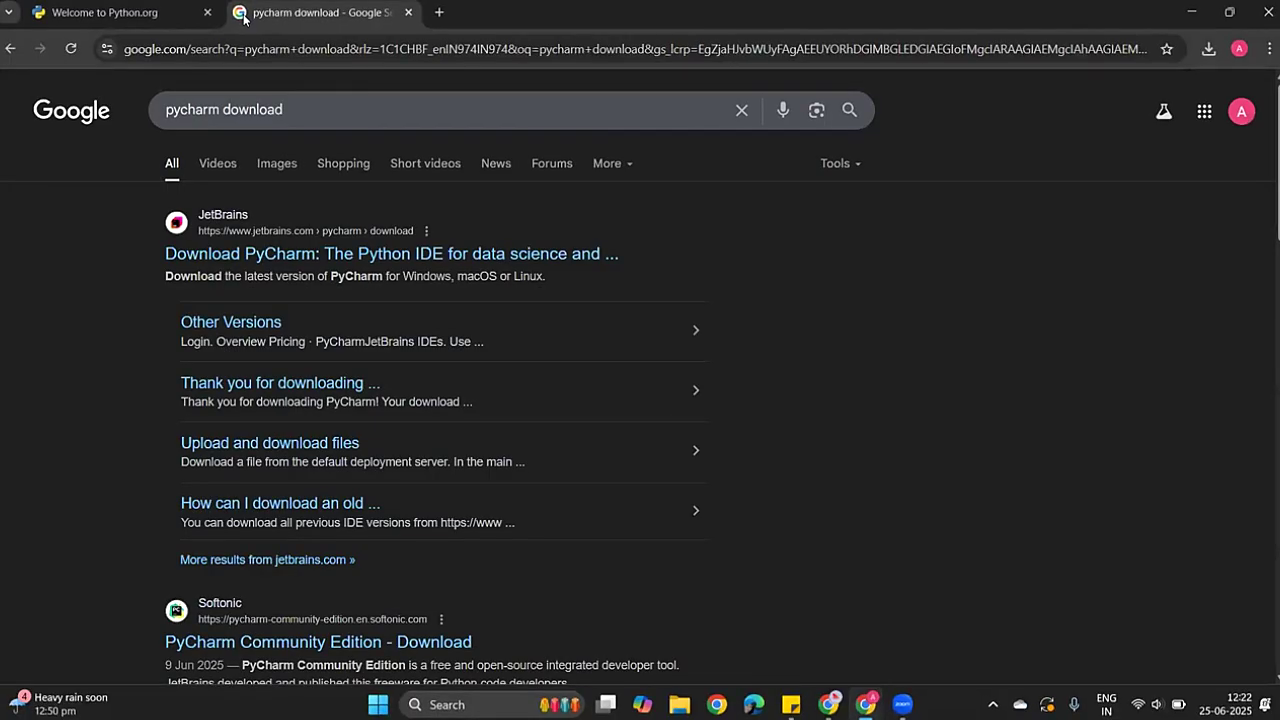
scroll(245, 255, down, 4)
scroll(243, 256, down, 3)
scroll(240, 215, up, 7)
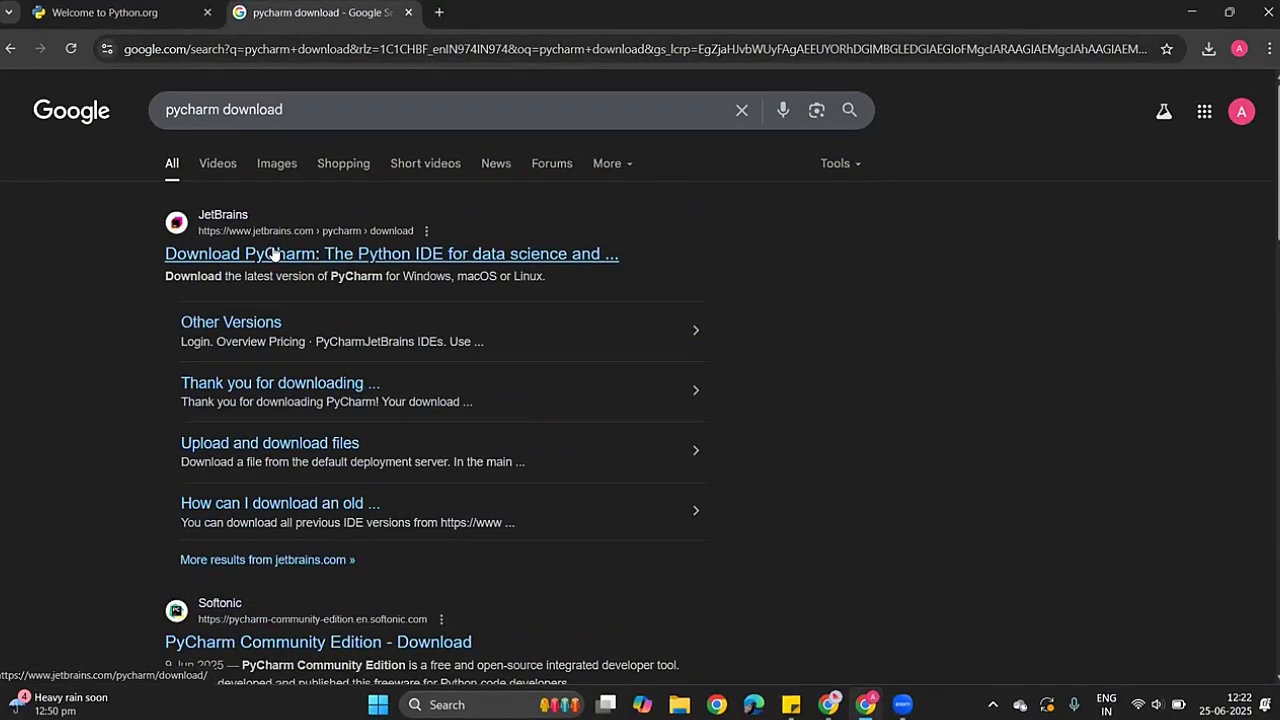
click(273, 254)
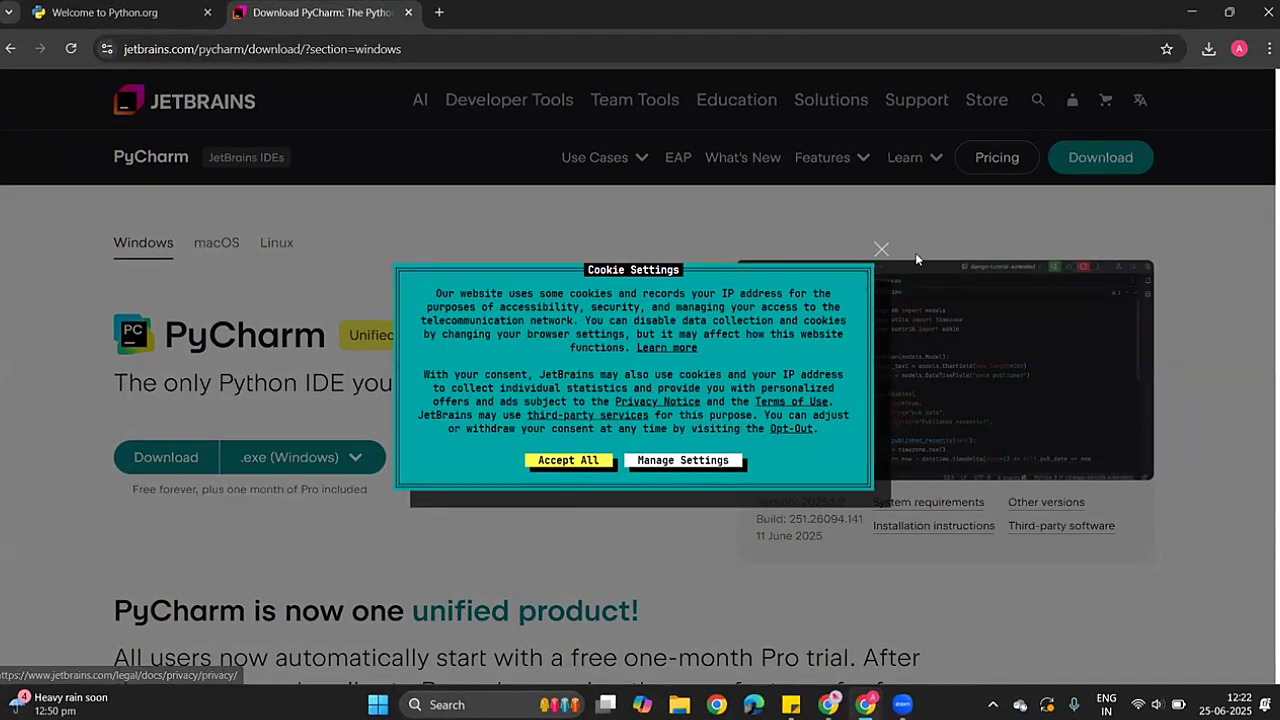
Dismiss the cookie settings notice and look over the PyCharm download page for Windows.
click(880, 249)
scroll(550, 390, down, 5)
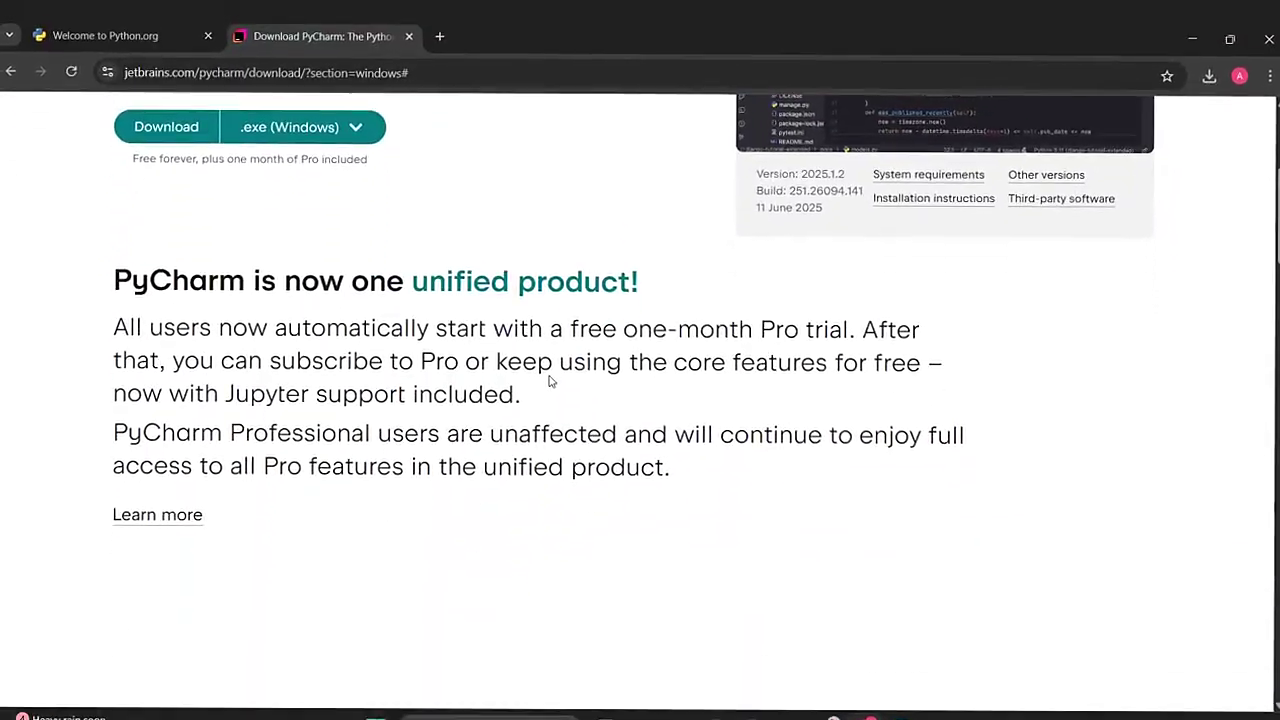
scroll(549, 354, up, 5)
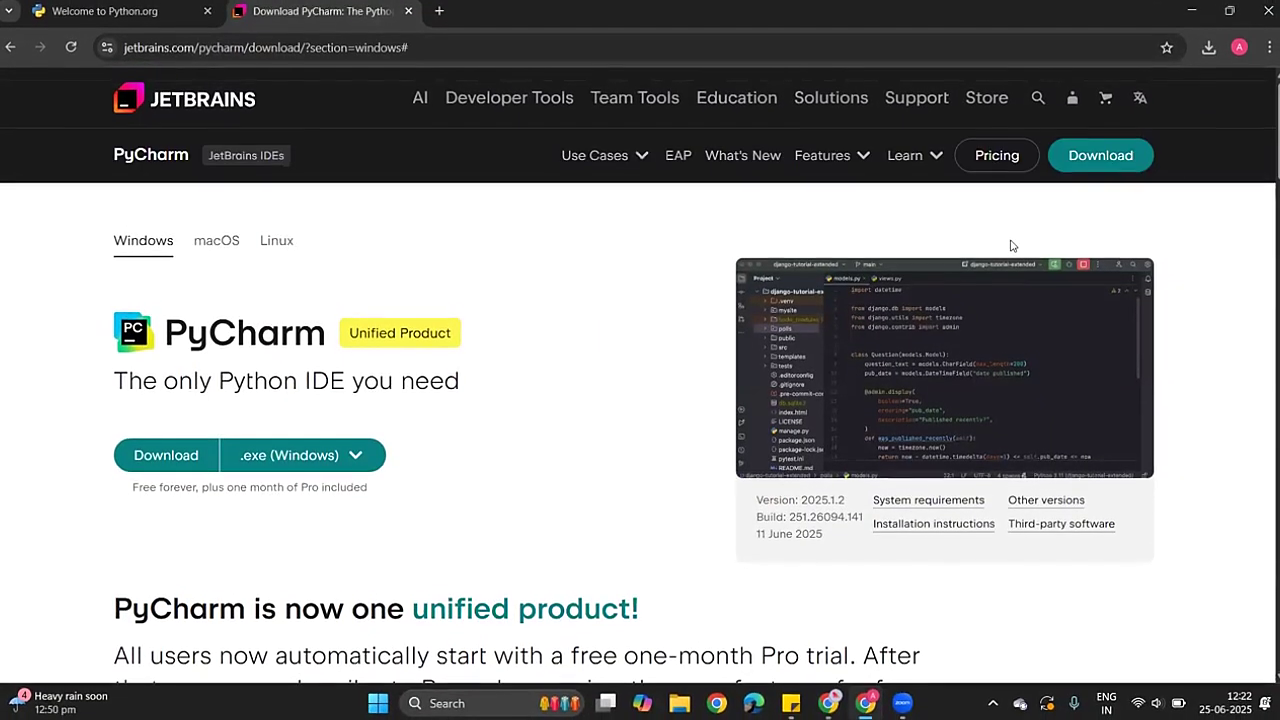
Download the PyCharm .exe installer for Windows, dismiss the cookie notice and check the download's progress.
click(323, 465)
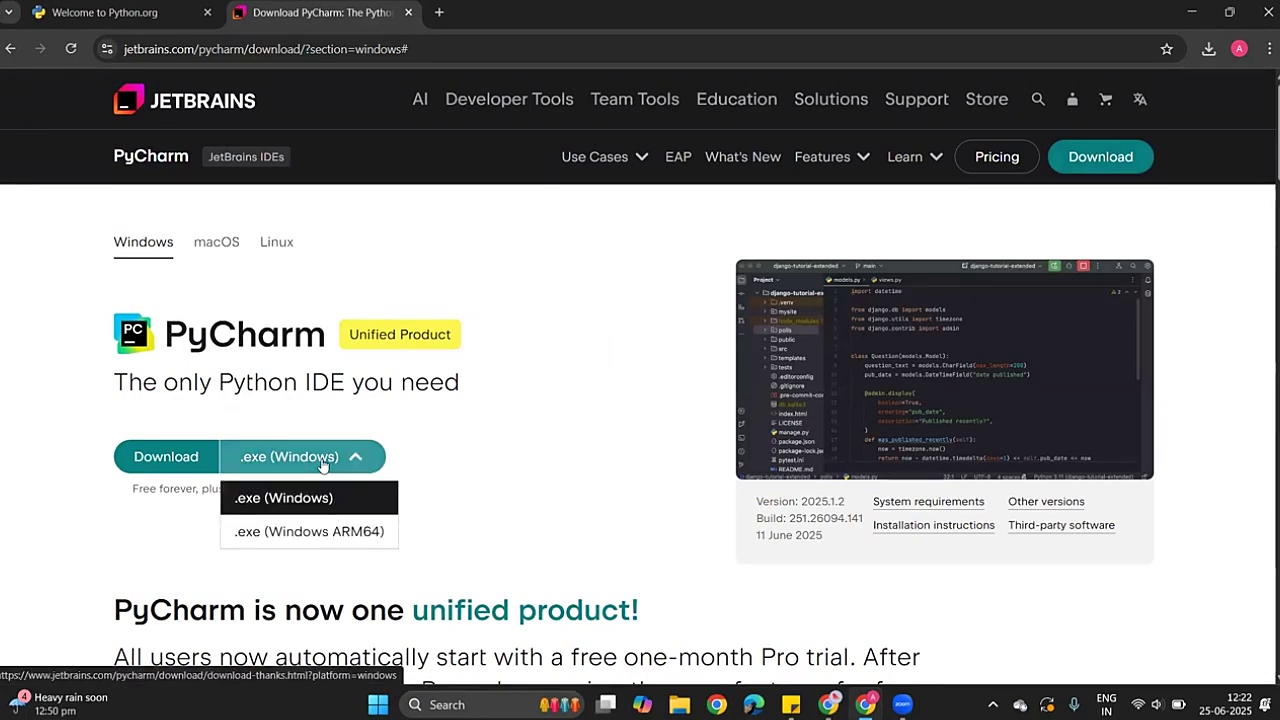
click(188, 457)
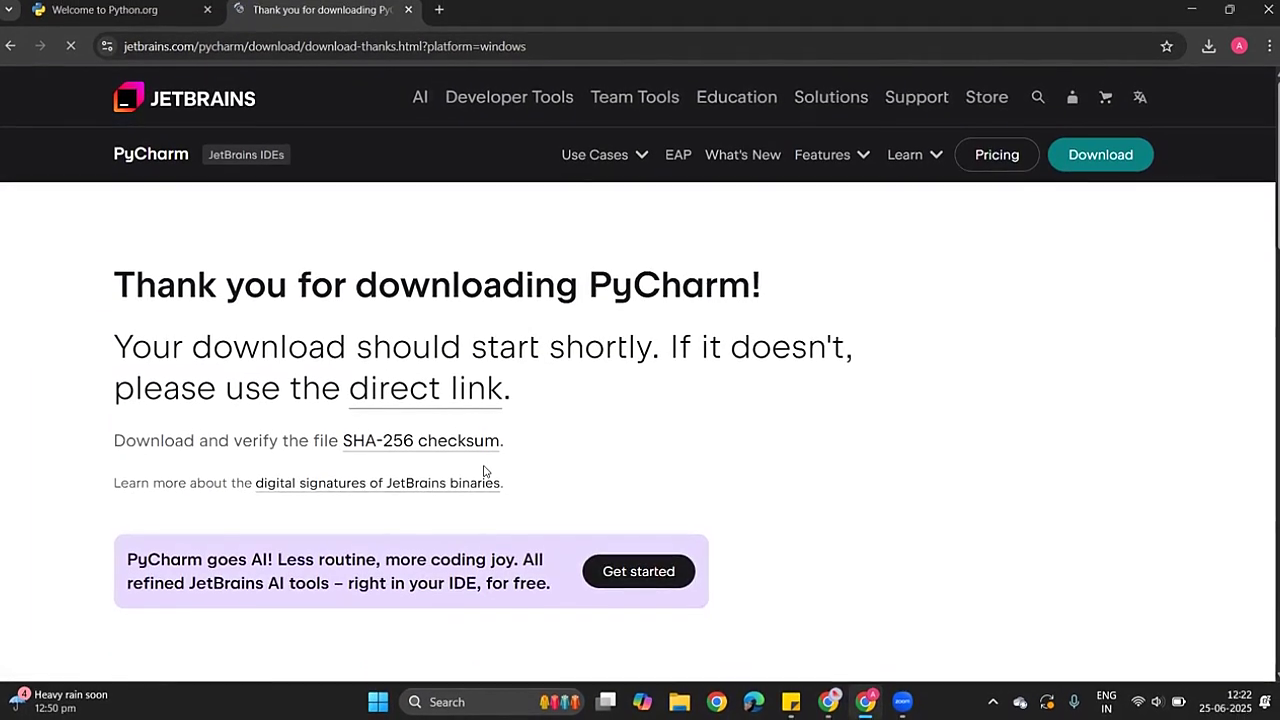
scroll(482, 465, down, 2)
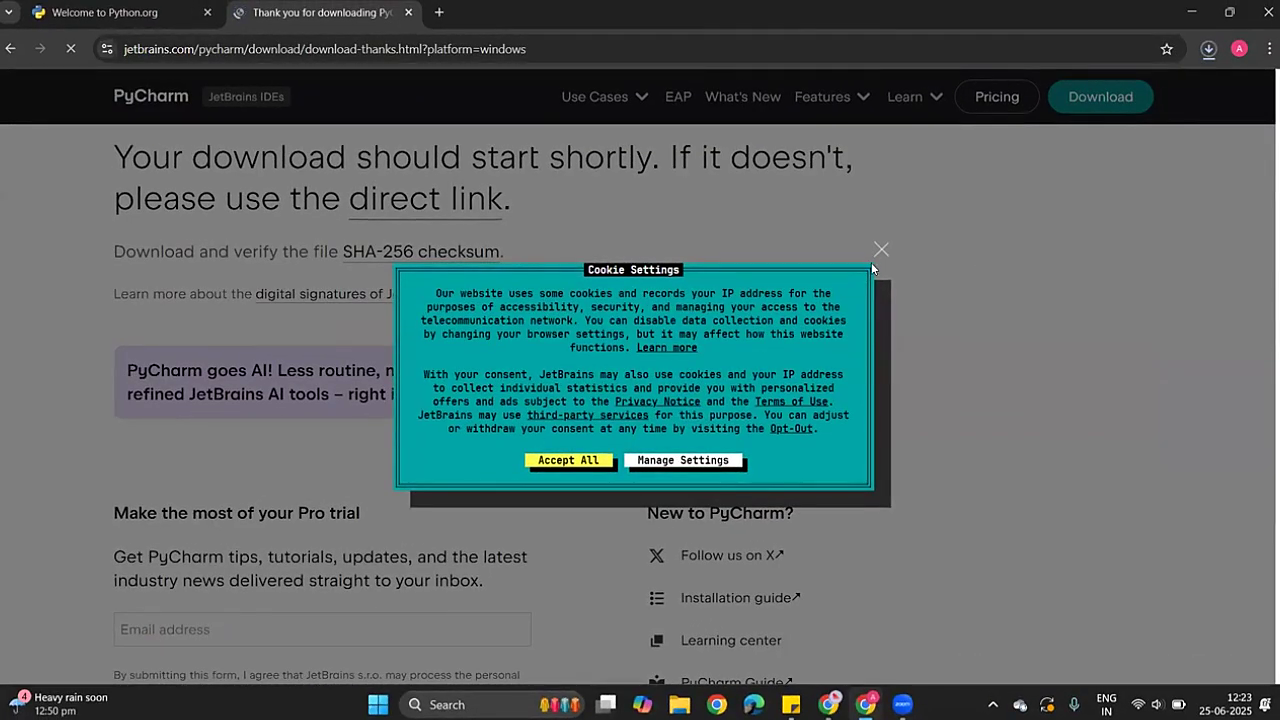
click(880, 250)
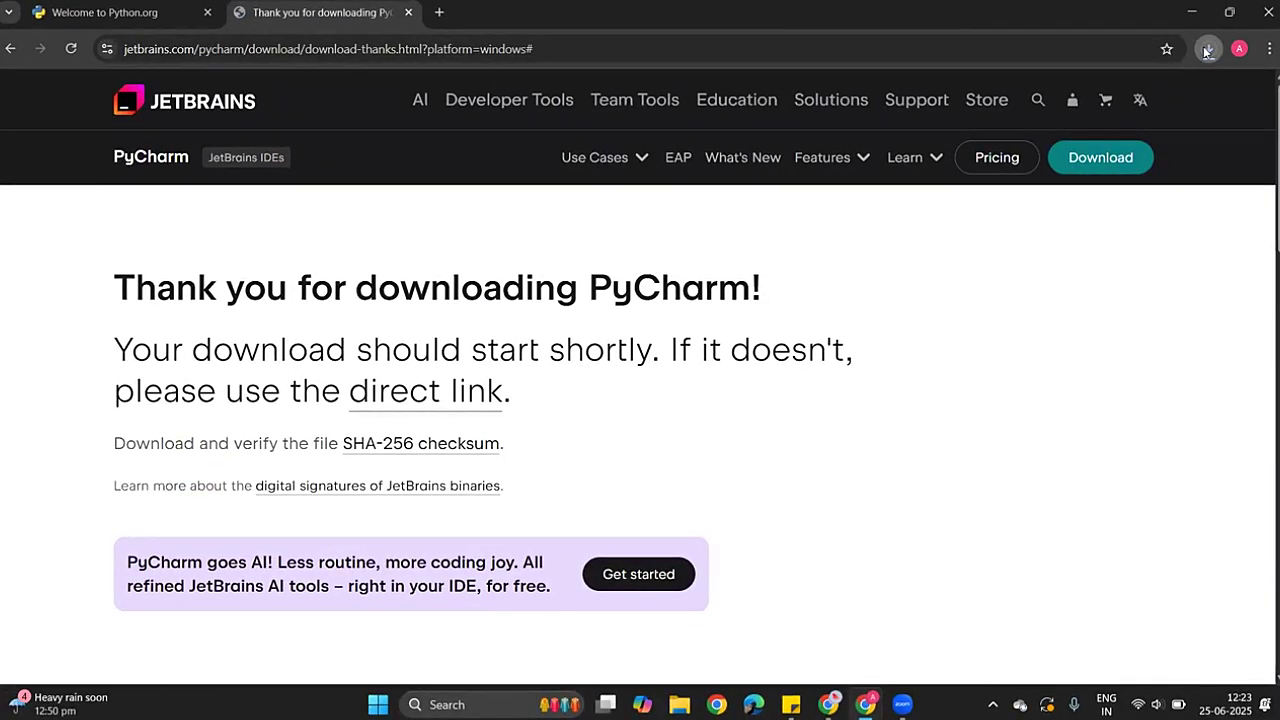
click(1207, 49)
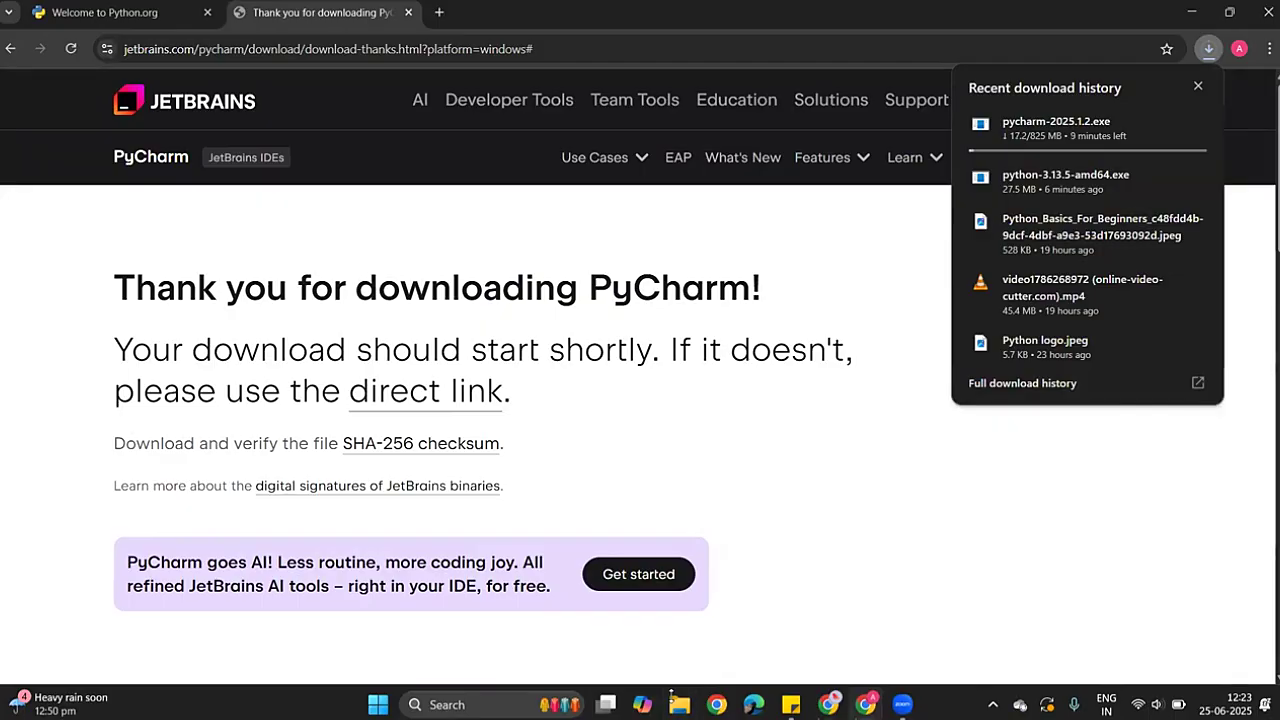
click(672, 696)
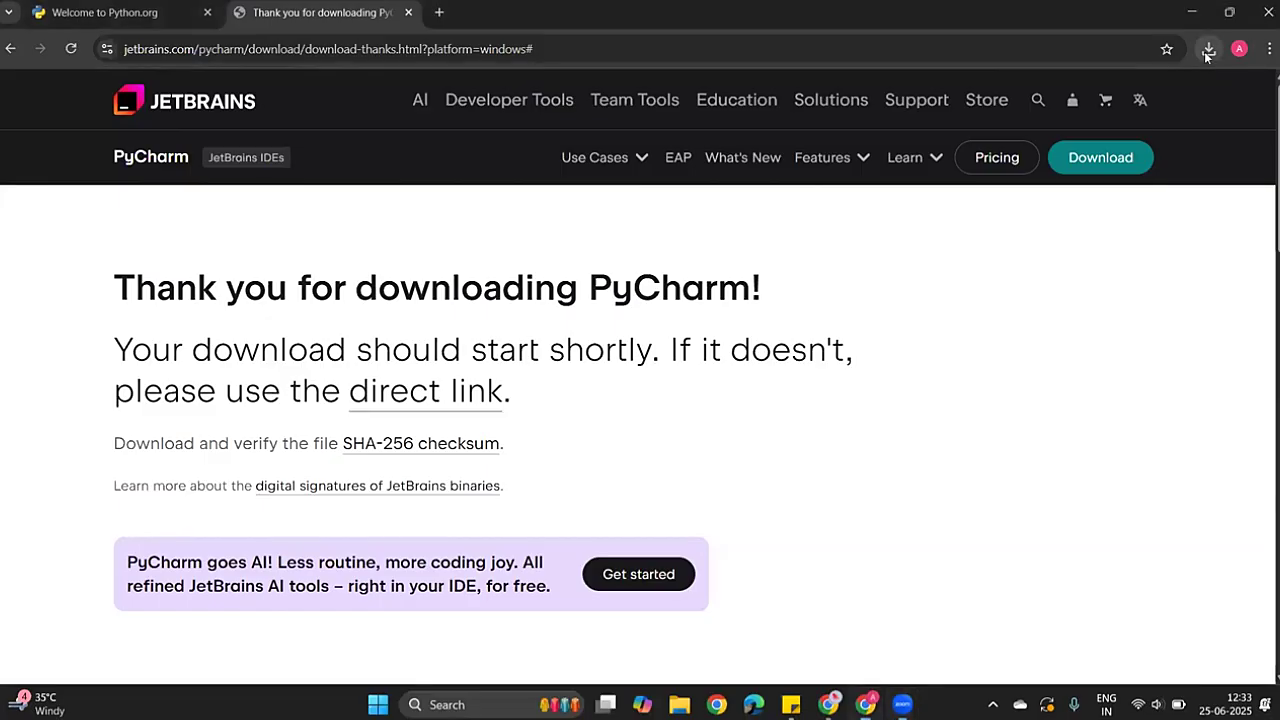
Launch the downloaded pycharm-2025.1.2.exe installer and allow it to run so PyCharm Setup opens.
click(1207, 55)
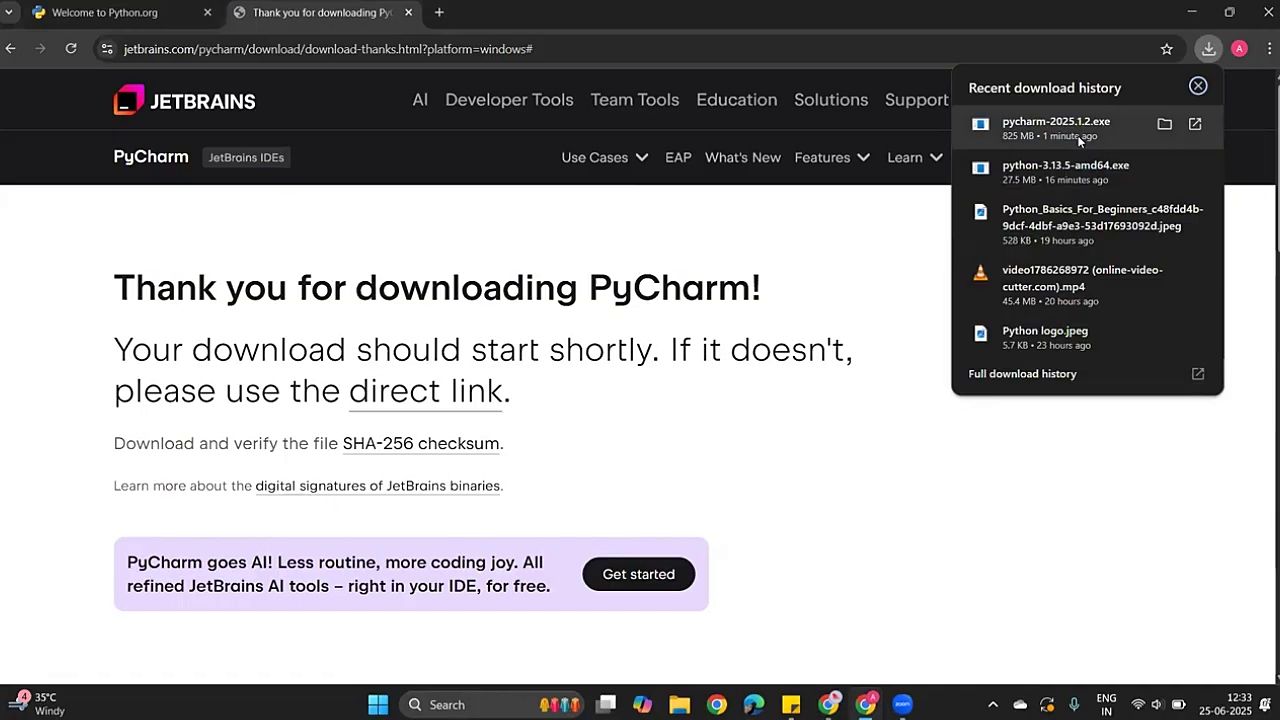
click(1079, 141)
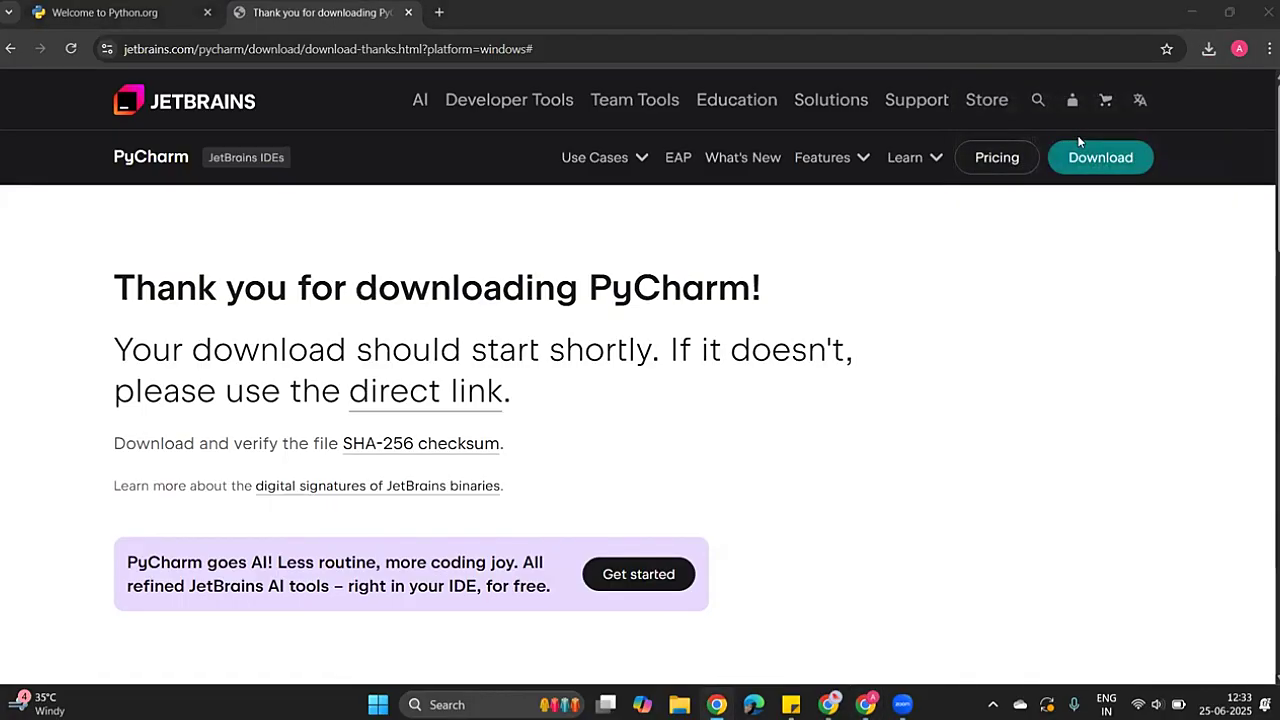
click(1207, 52)
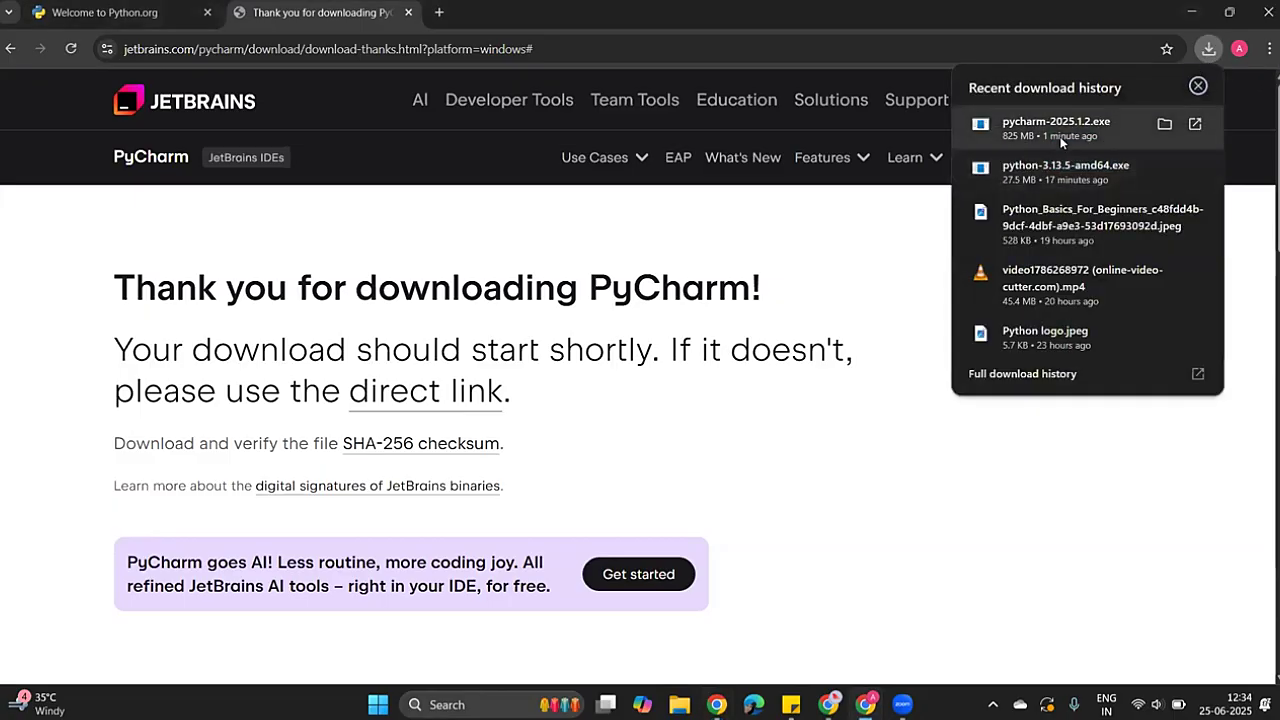
click(1195, 123)
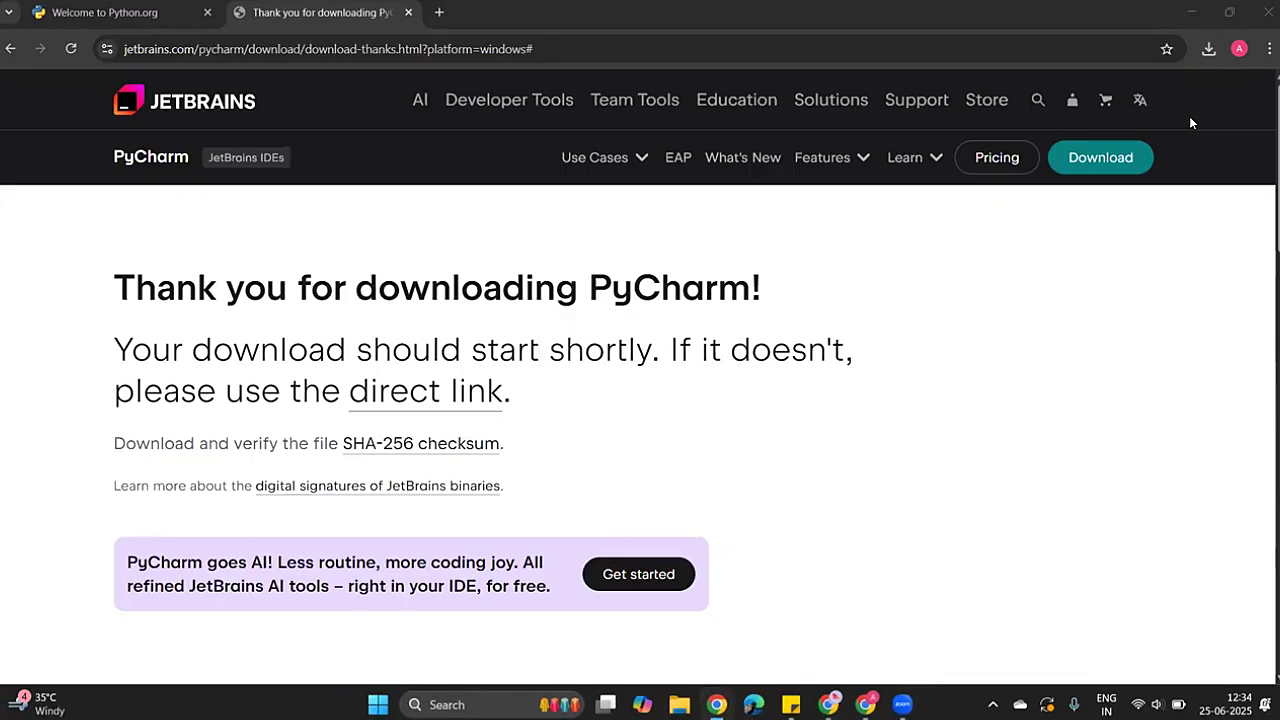
click(1208, 48)
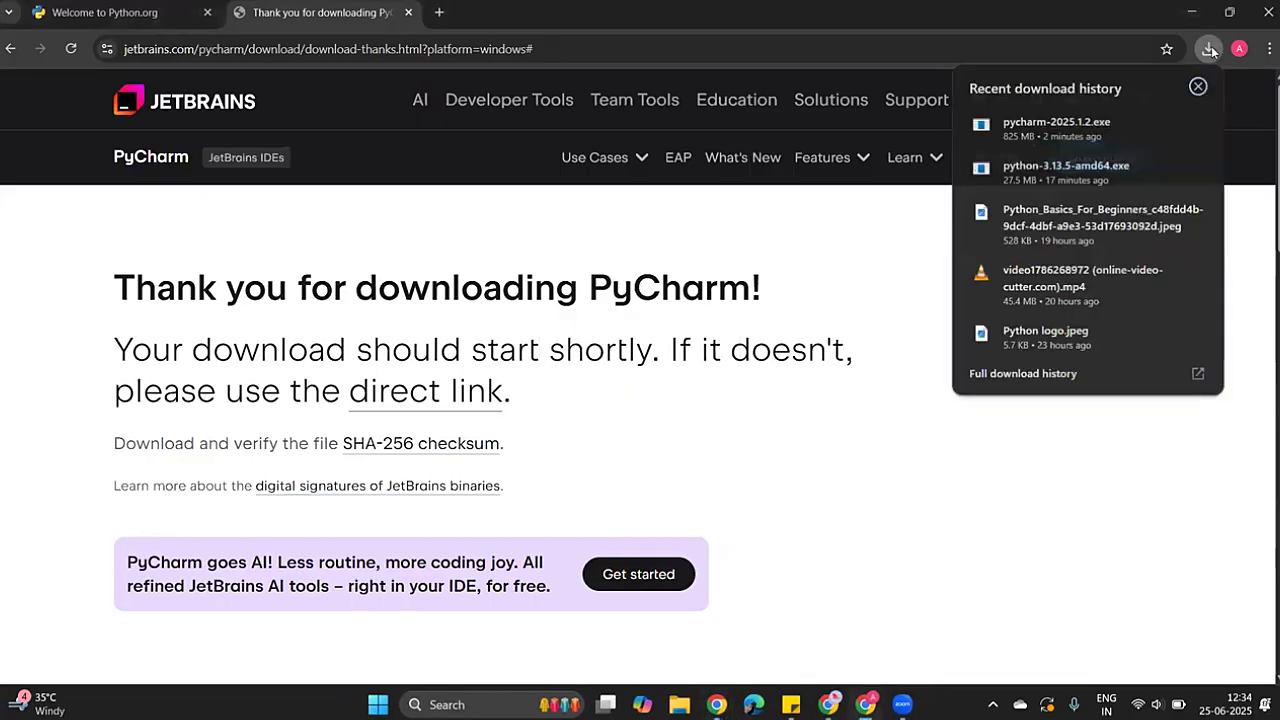
click(1075, 133)
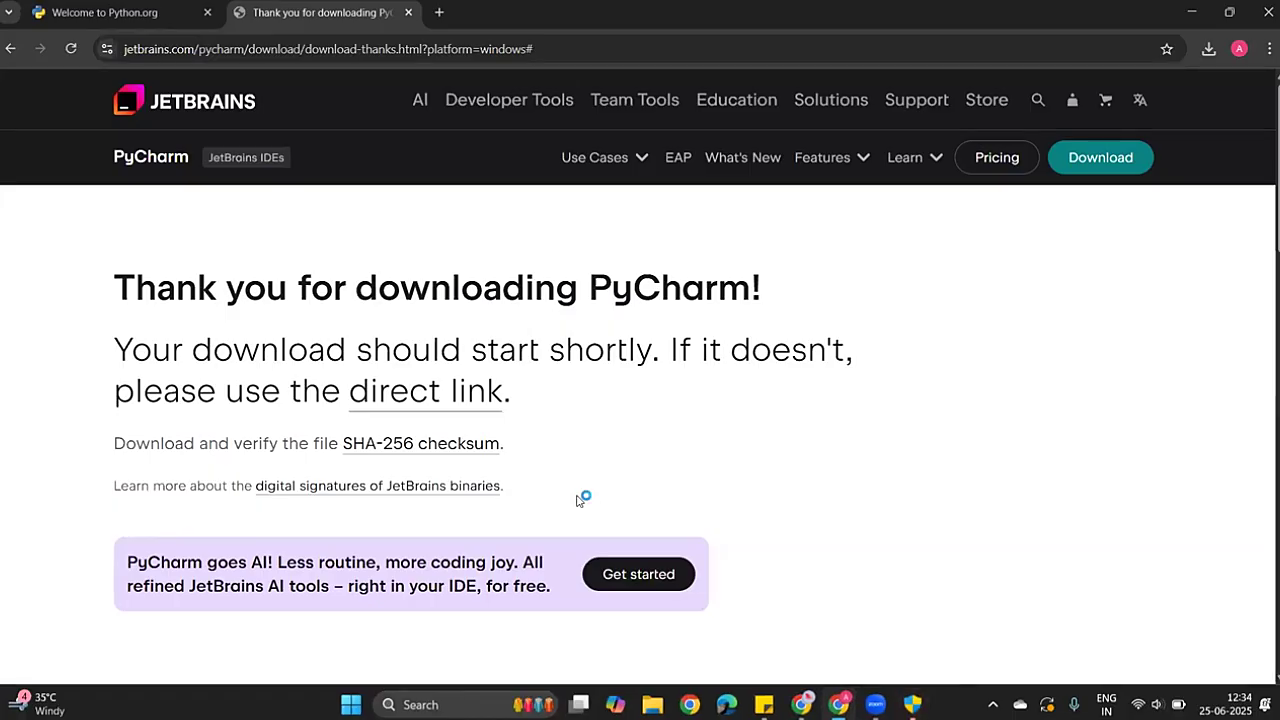
click(912, 704)
click(529, 495)
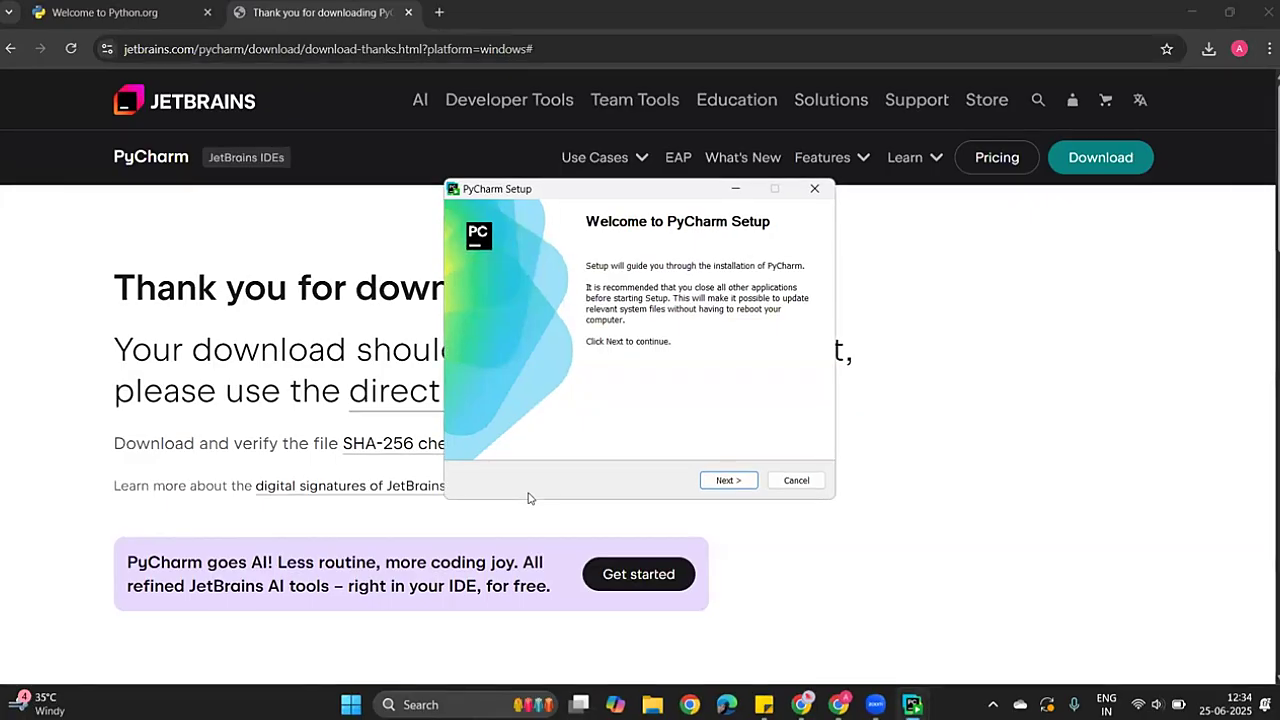
Keep the default PyCharm install folder and enable the desktop shortcut, the .py association and the "Open Folder as Project" option.
click(727, 481)
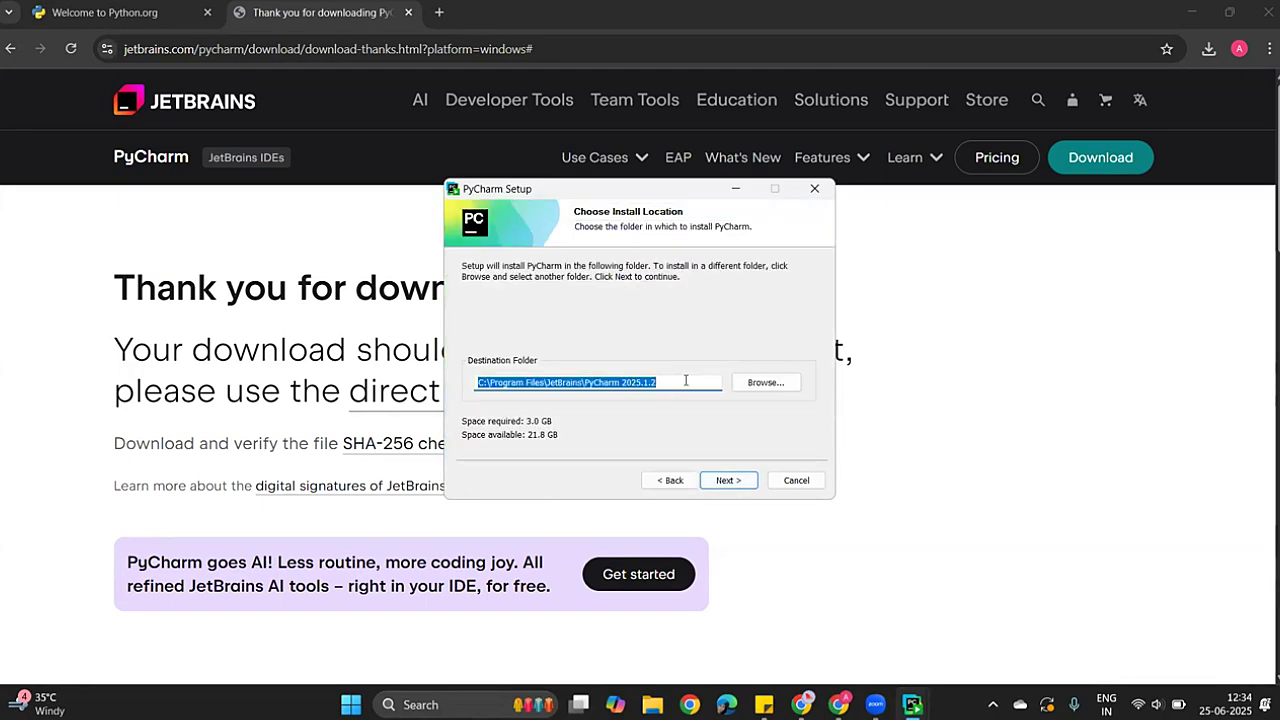
click(727, 482)
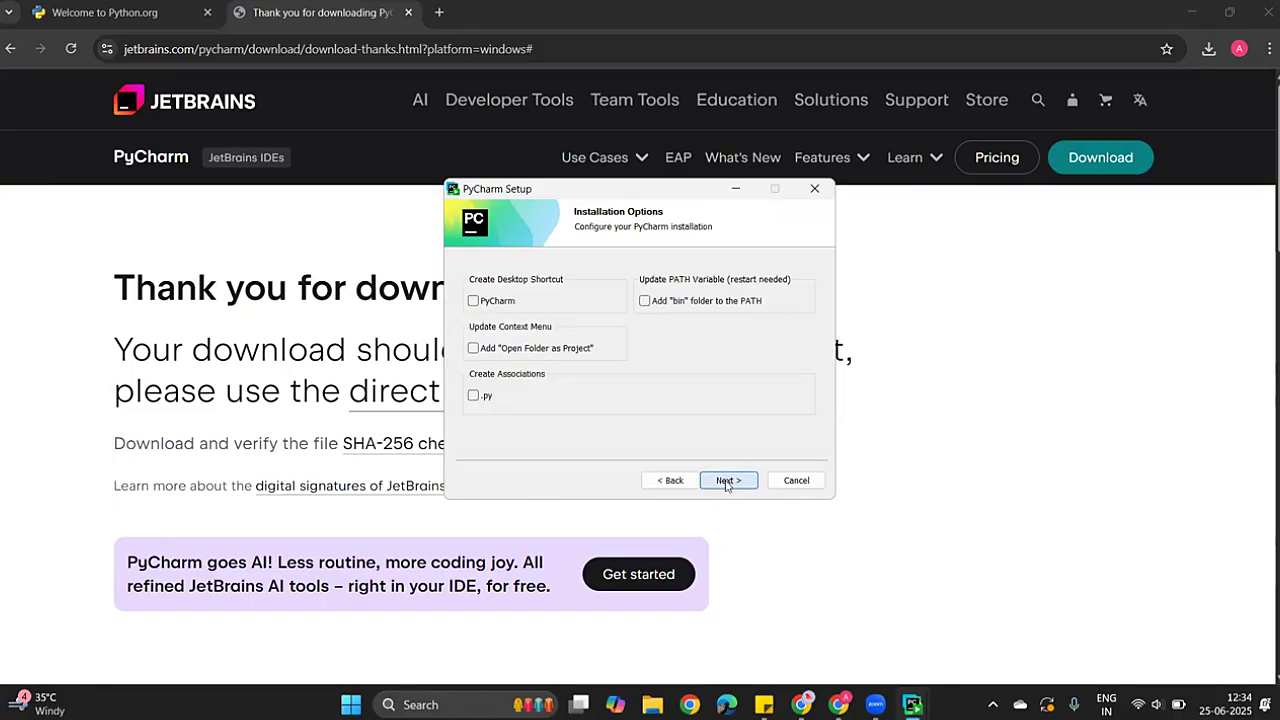
click(475, 302)
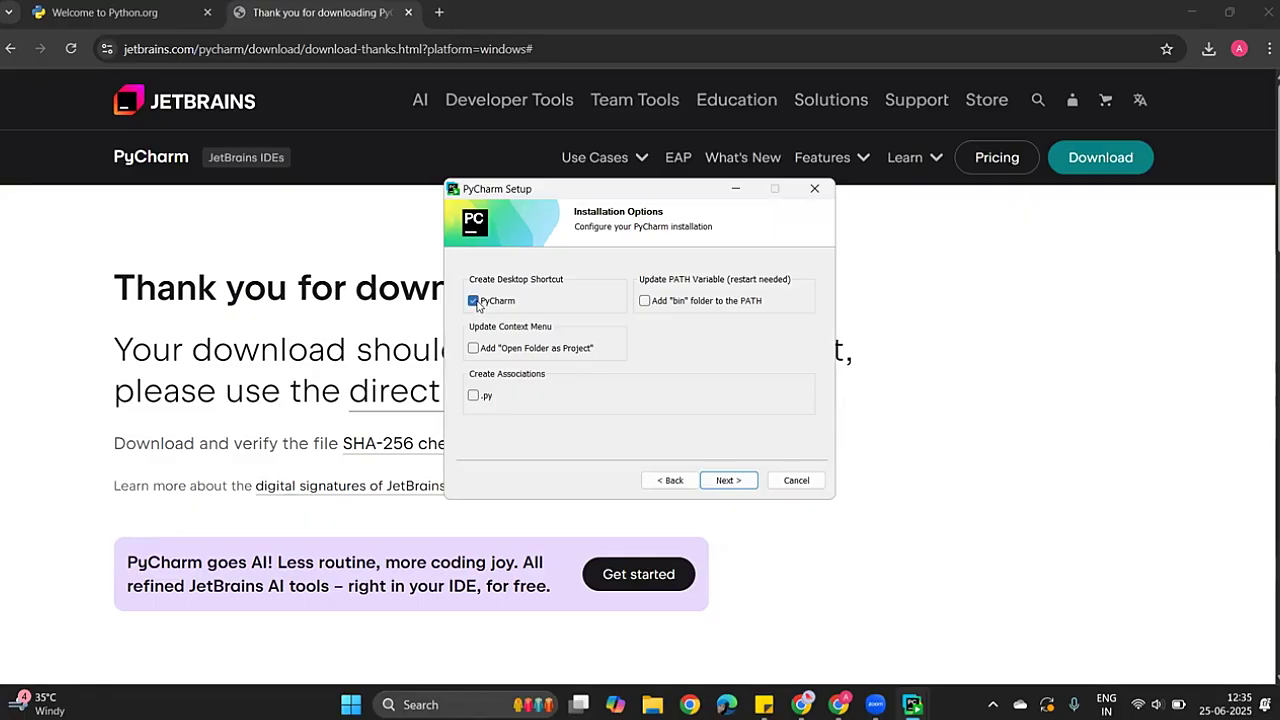
click(474, 397)
click(474, 348)
Install PyCharm with JetBrains as the Start Menu folder and finish the setup with Run PyCharm enabled.
click(731, 481)
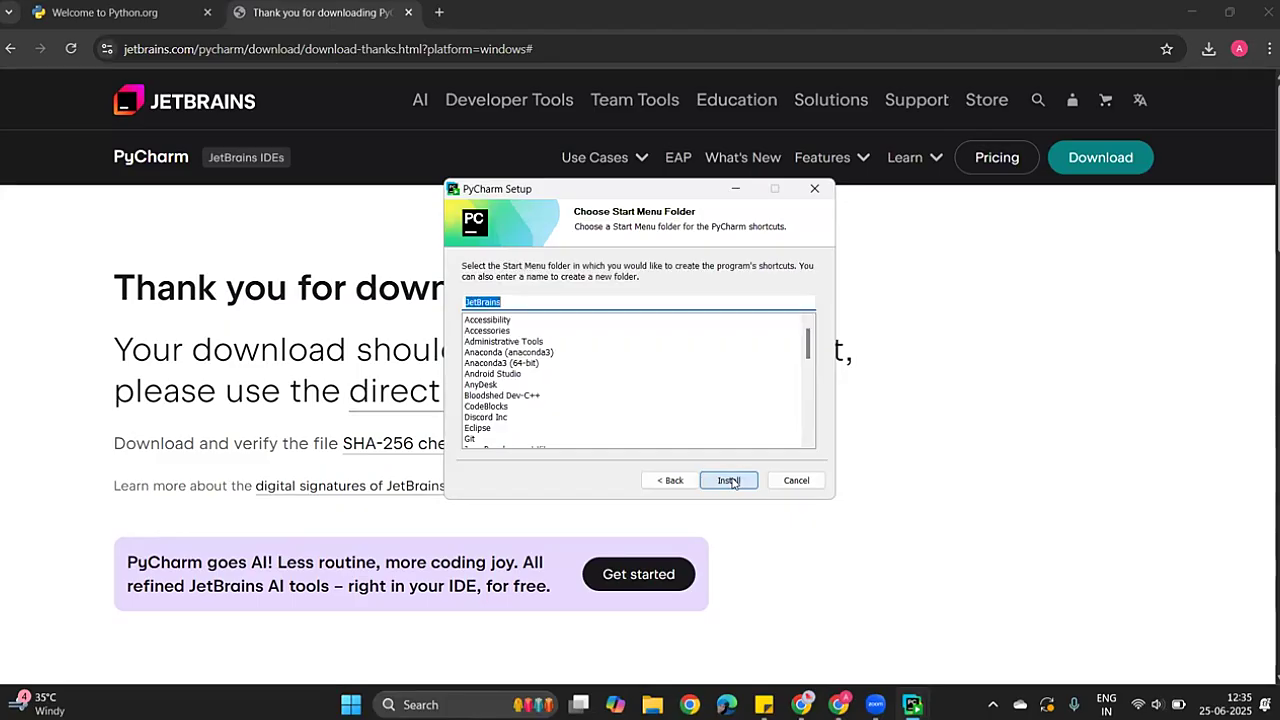
click(730, 481)
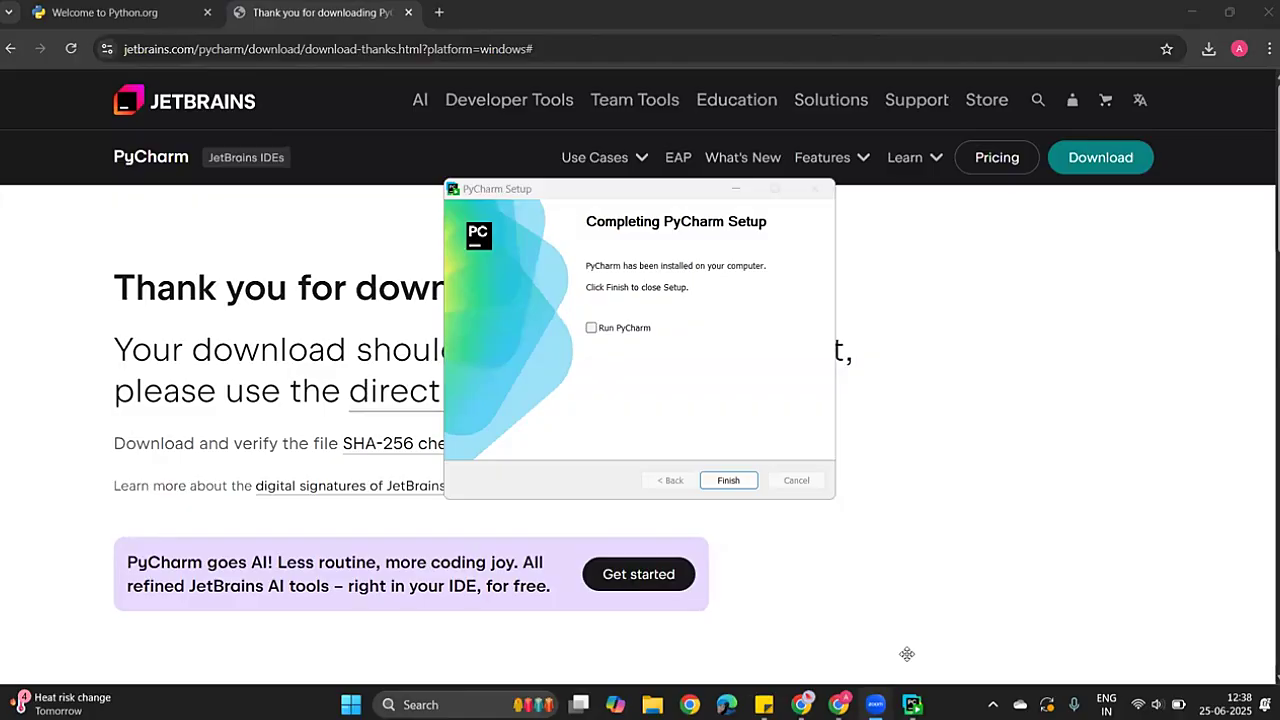
click(592, 328)
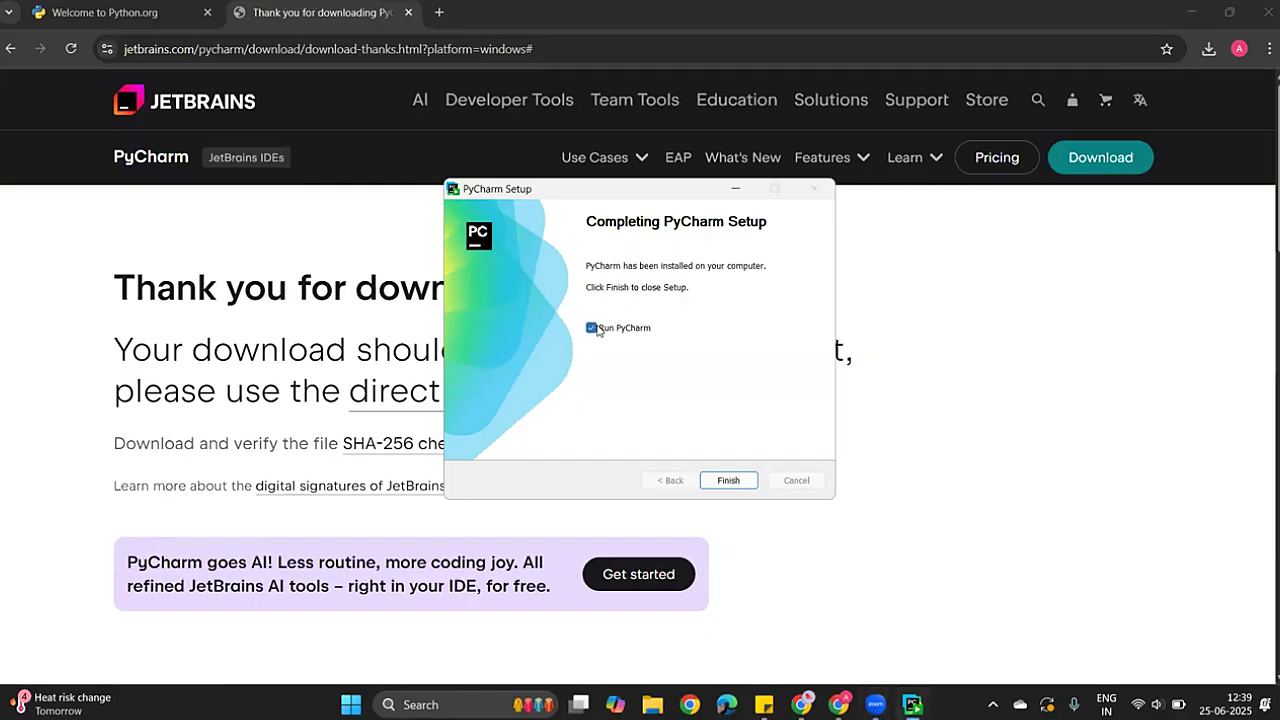
click(722, 481)
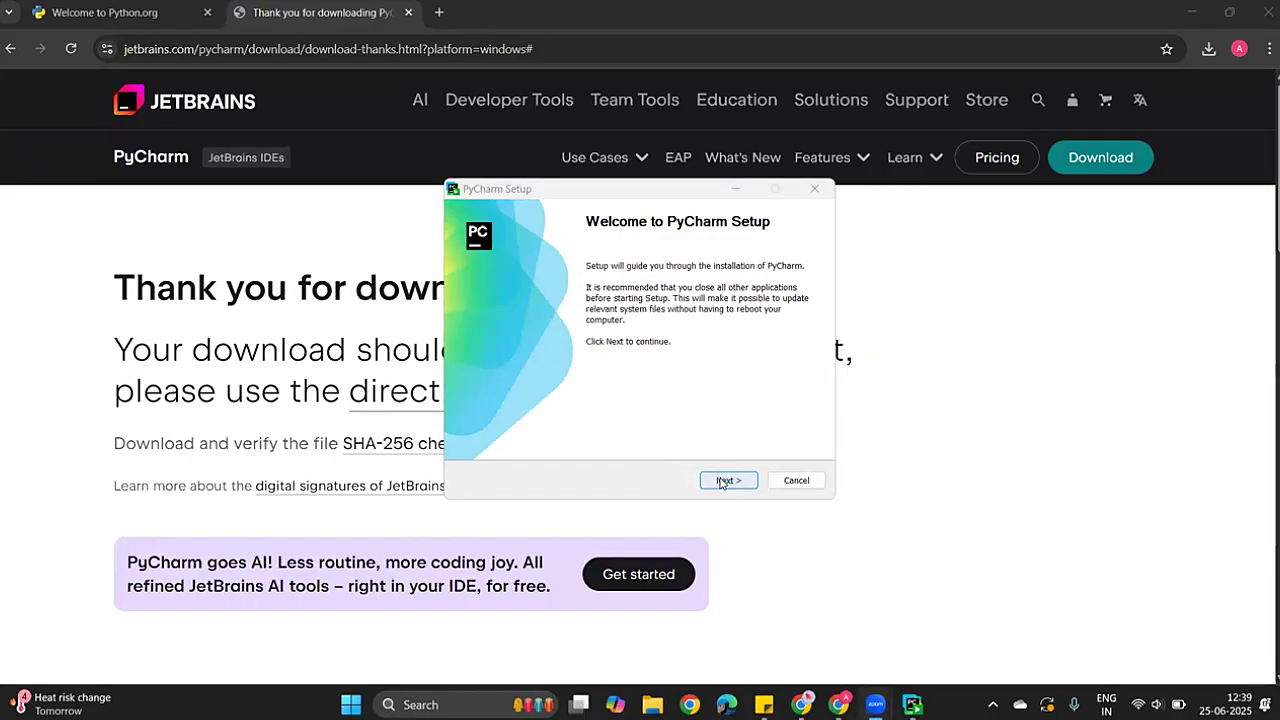
In the second PyCharm Setup, try to install into the default PyCharm 2025.1.2 folder without selecting an old version to uninstall.
click(722, 481)
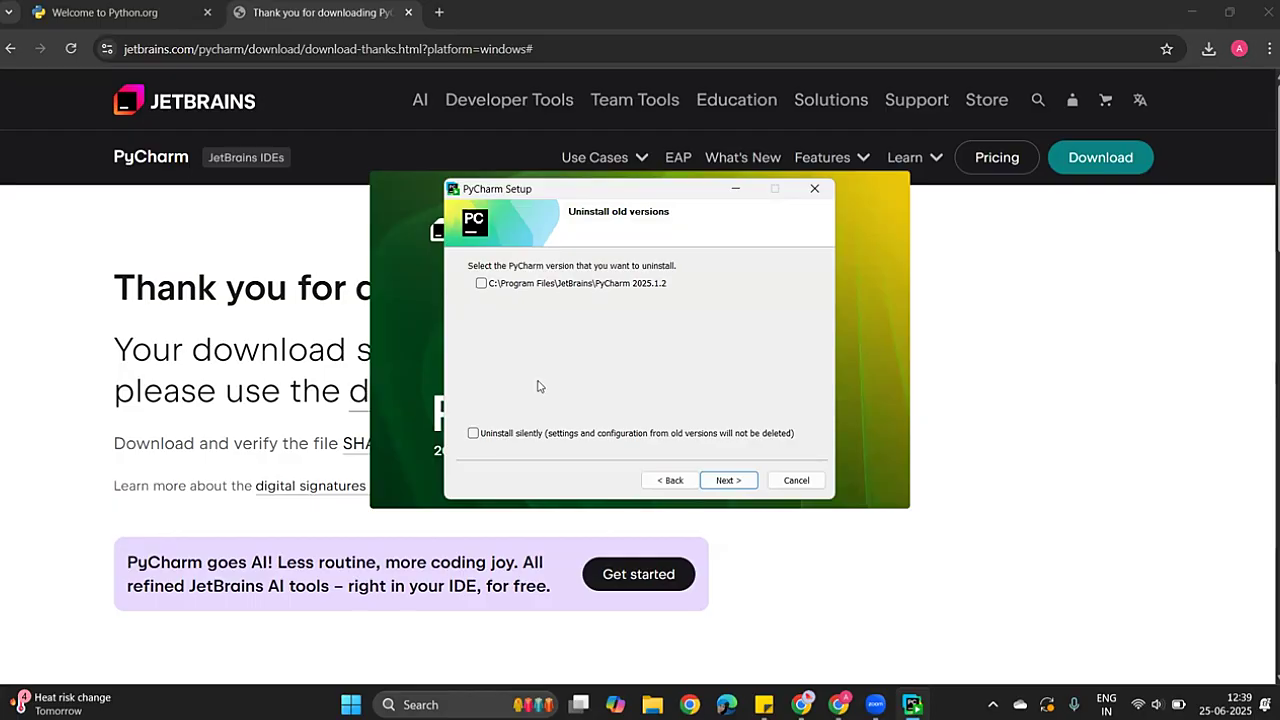
click(729, 480)
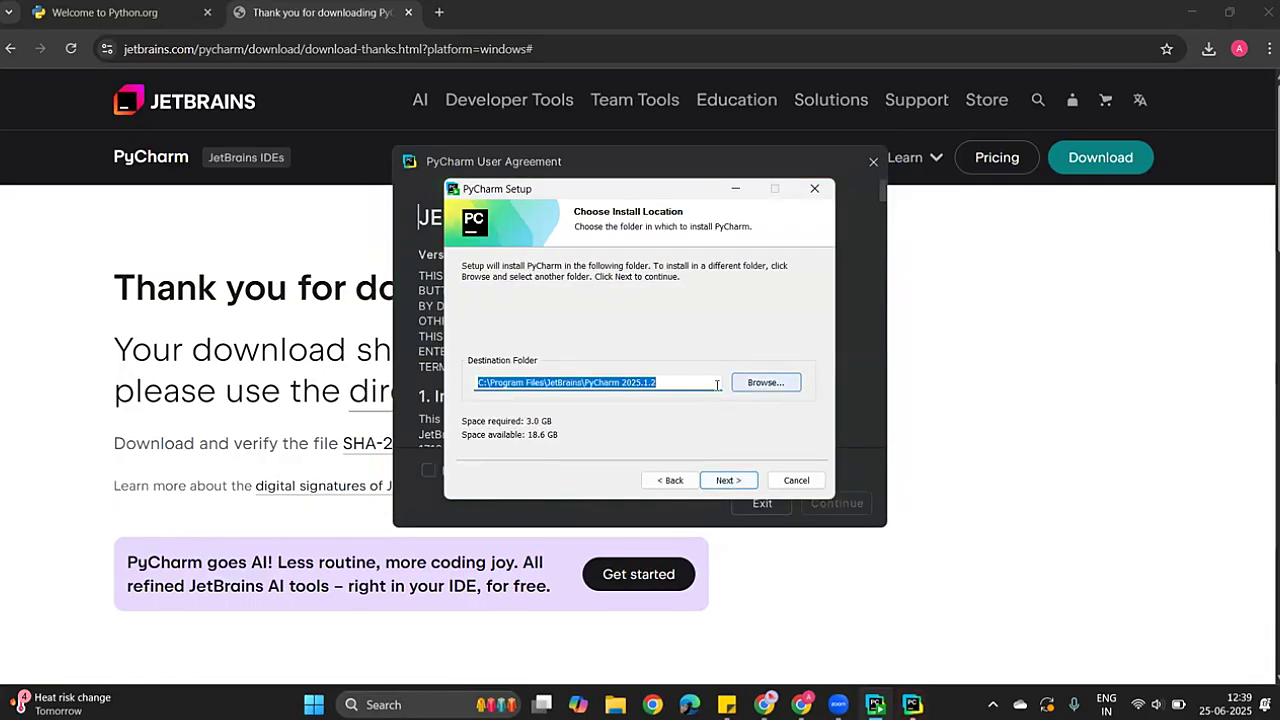
click(729, 481)
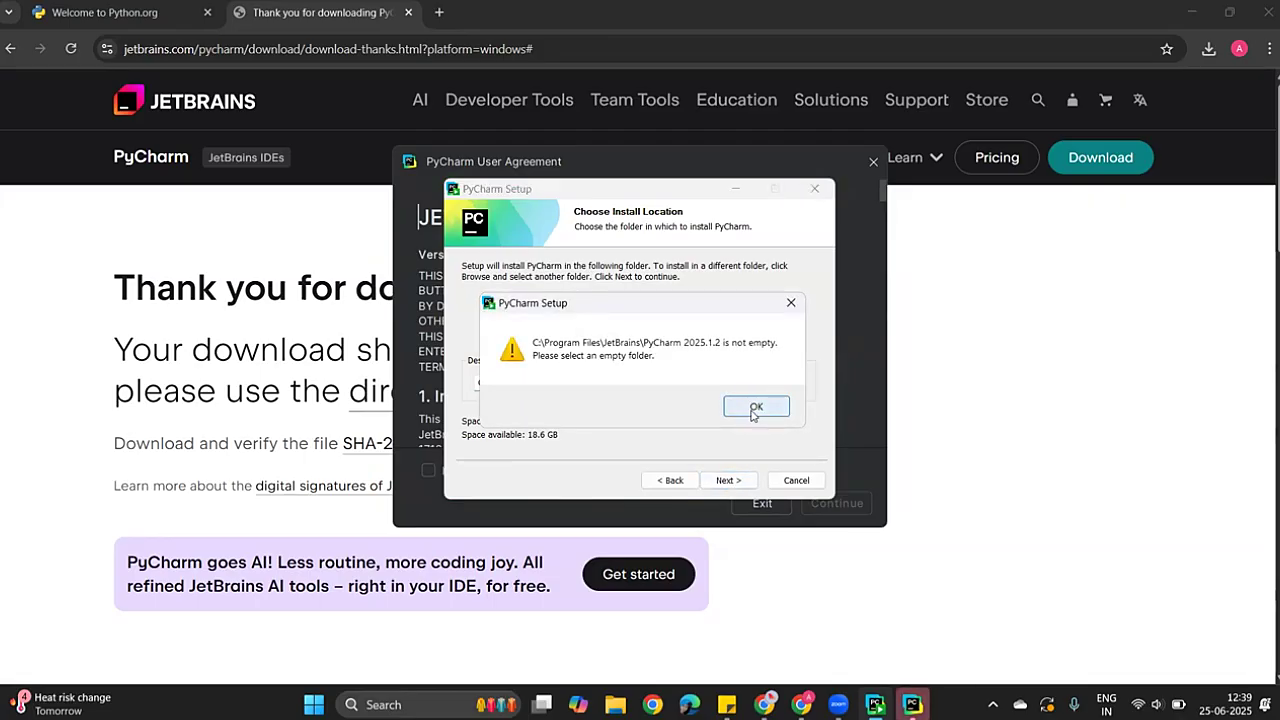
click(755, 409)
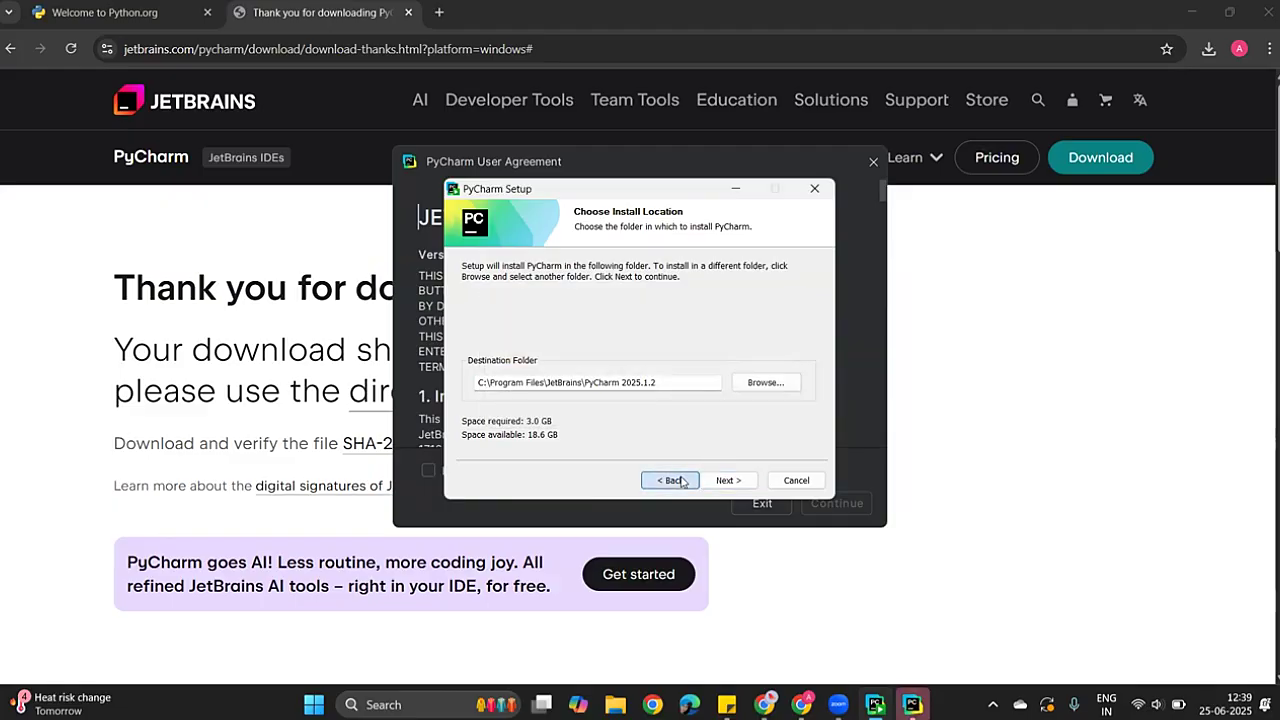
Try to uninstall the existing PyCharm 2025.1.2 along with its caches, local history, settings and installed plugins.
click(683, 483)
click(561, 286)
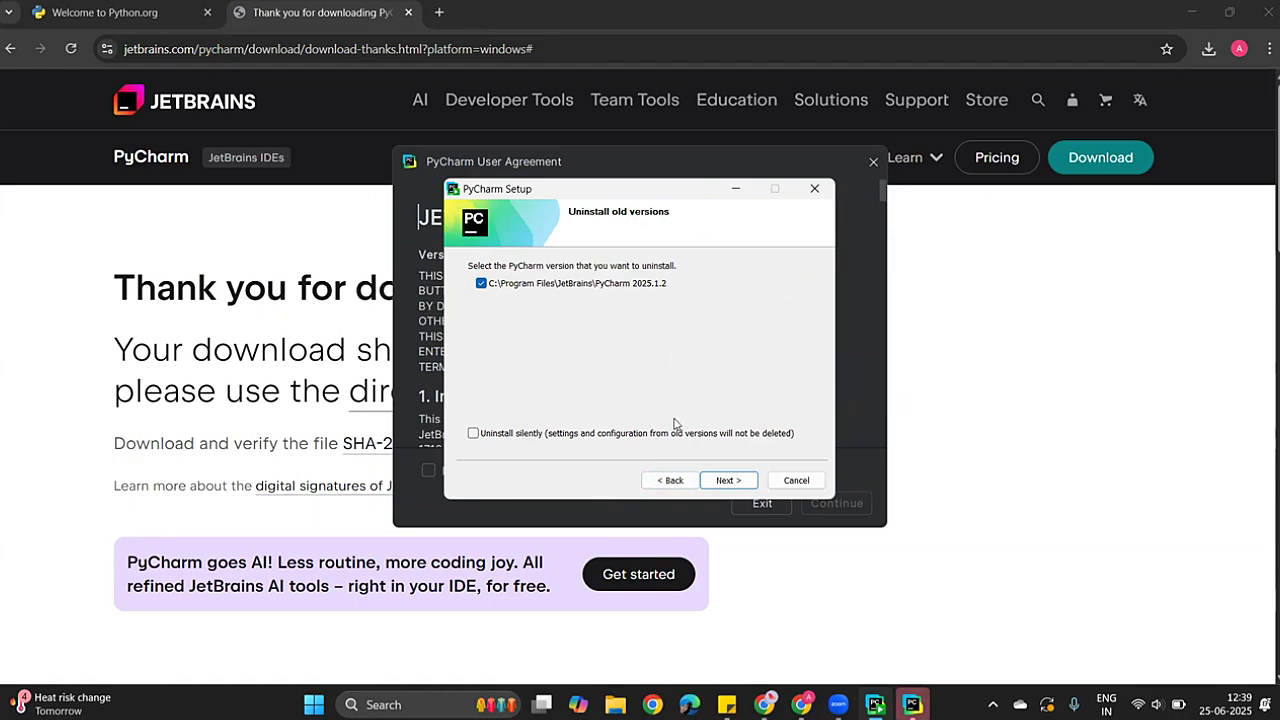
click(718, 484)
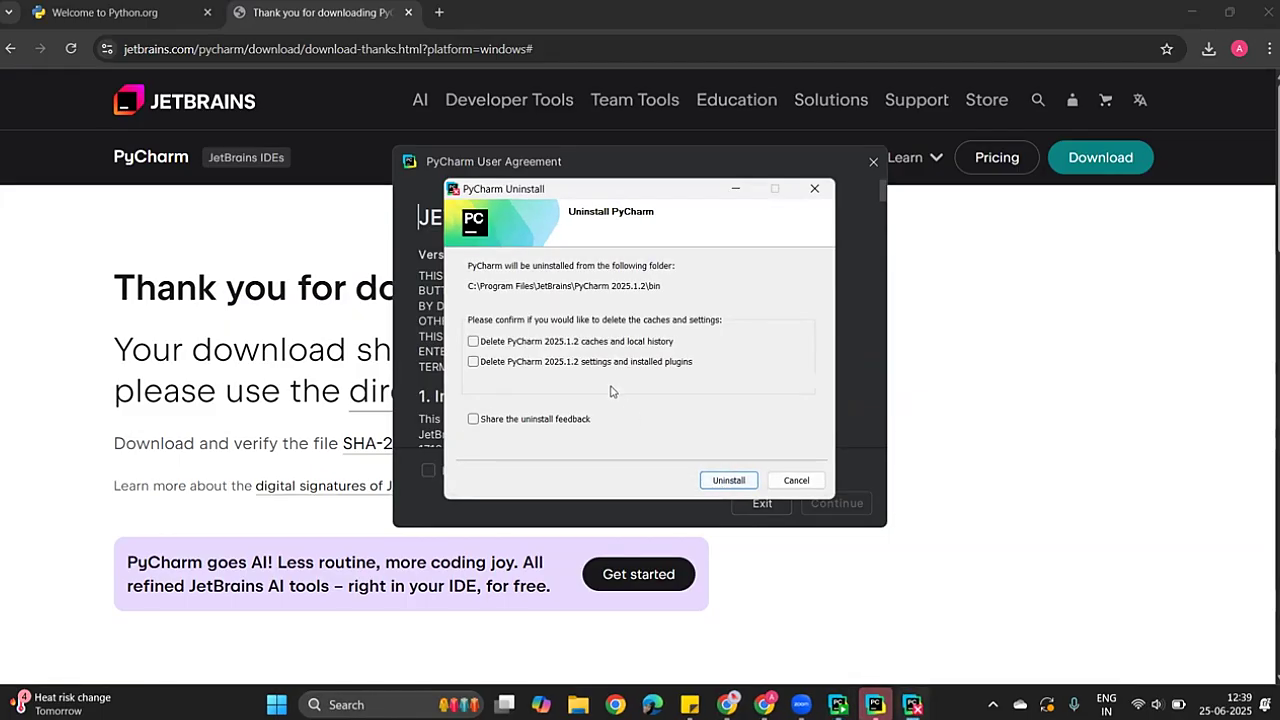
click(555, 343)
click(537, 366)
click(729, 481)
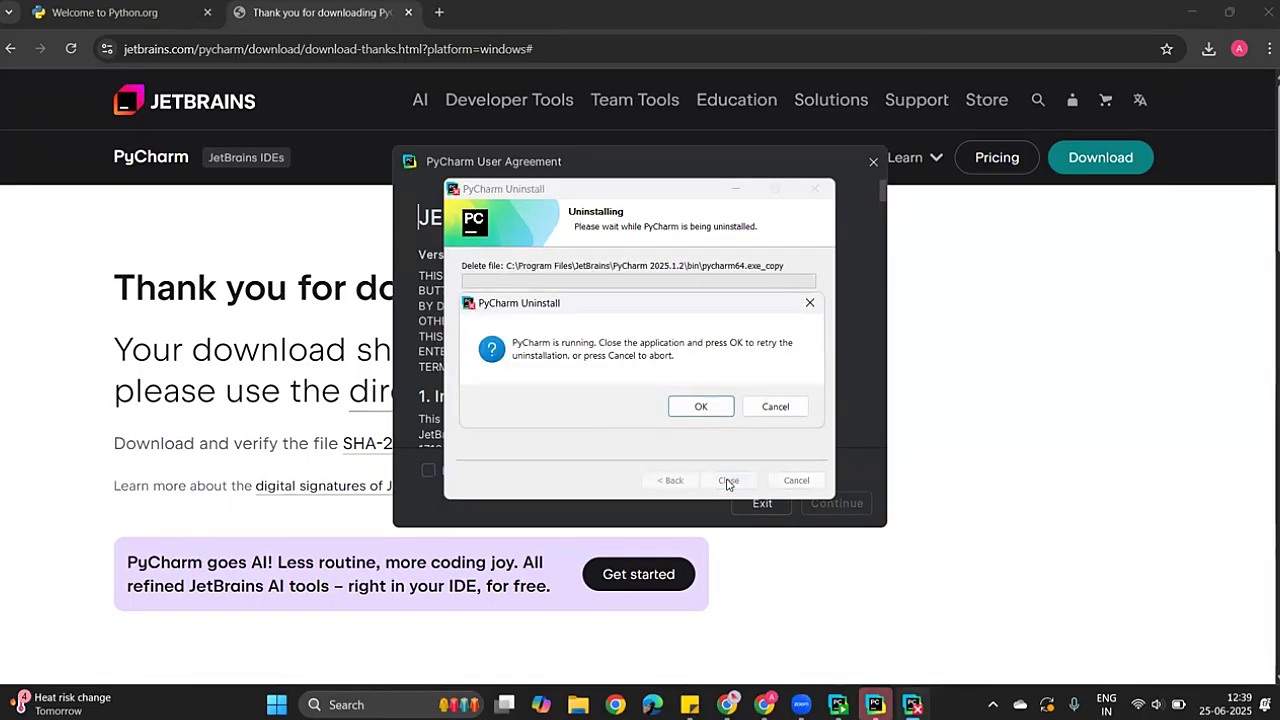
Retry the PyCharm uninstallation, then abort it and leave the uninstaller.
click(701, 407)
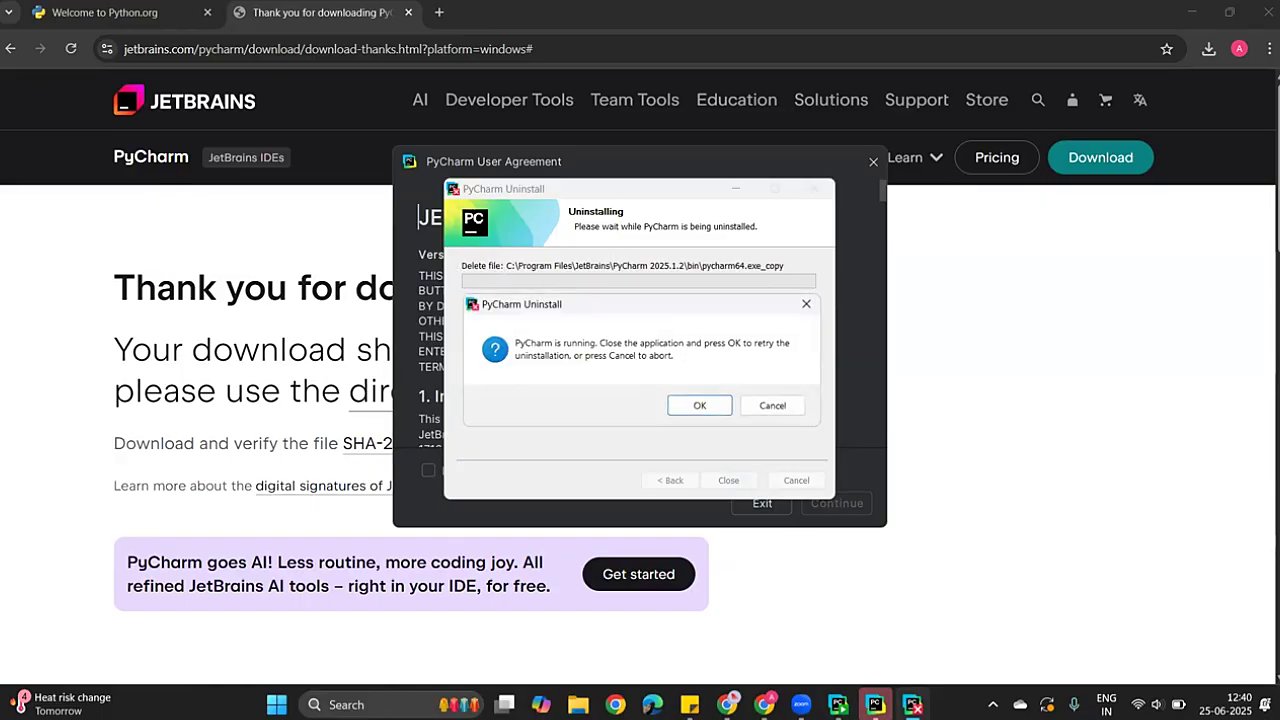
mouse_move(912, 704)
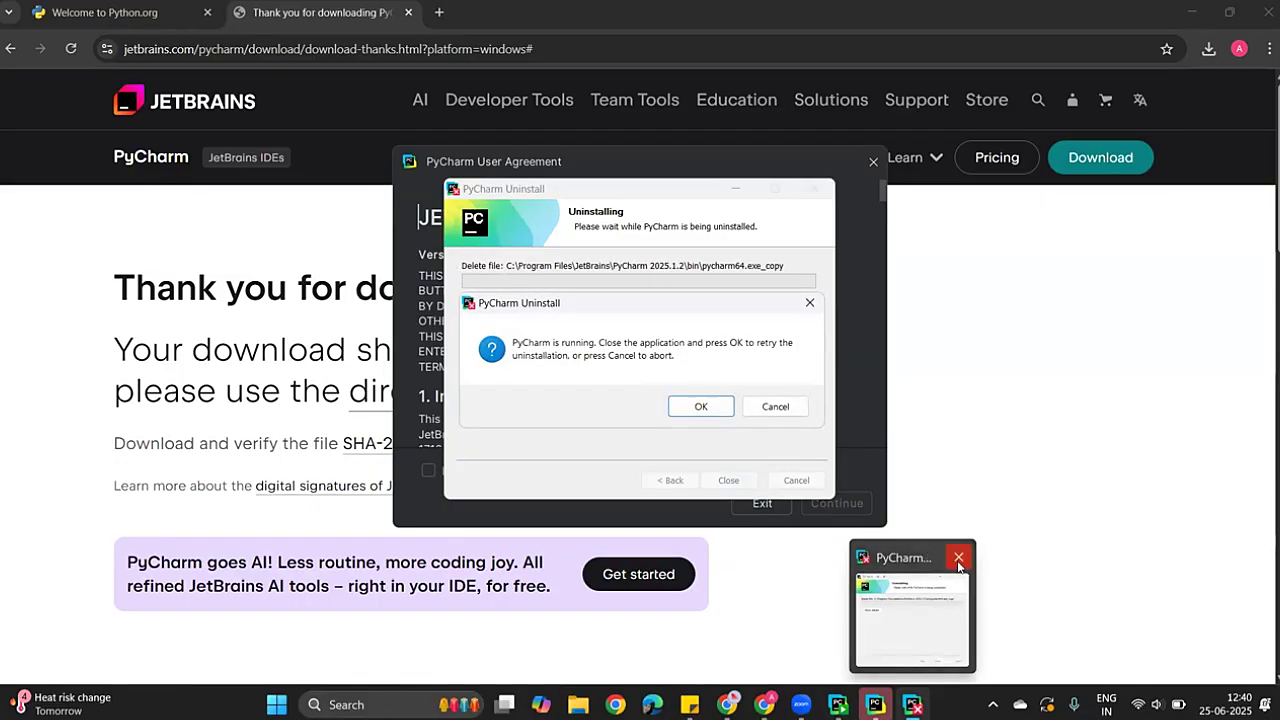
click(701, 407)
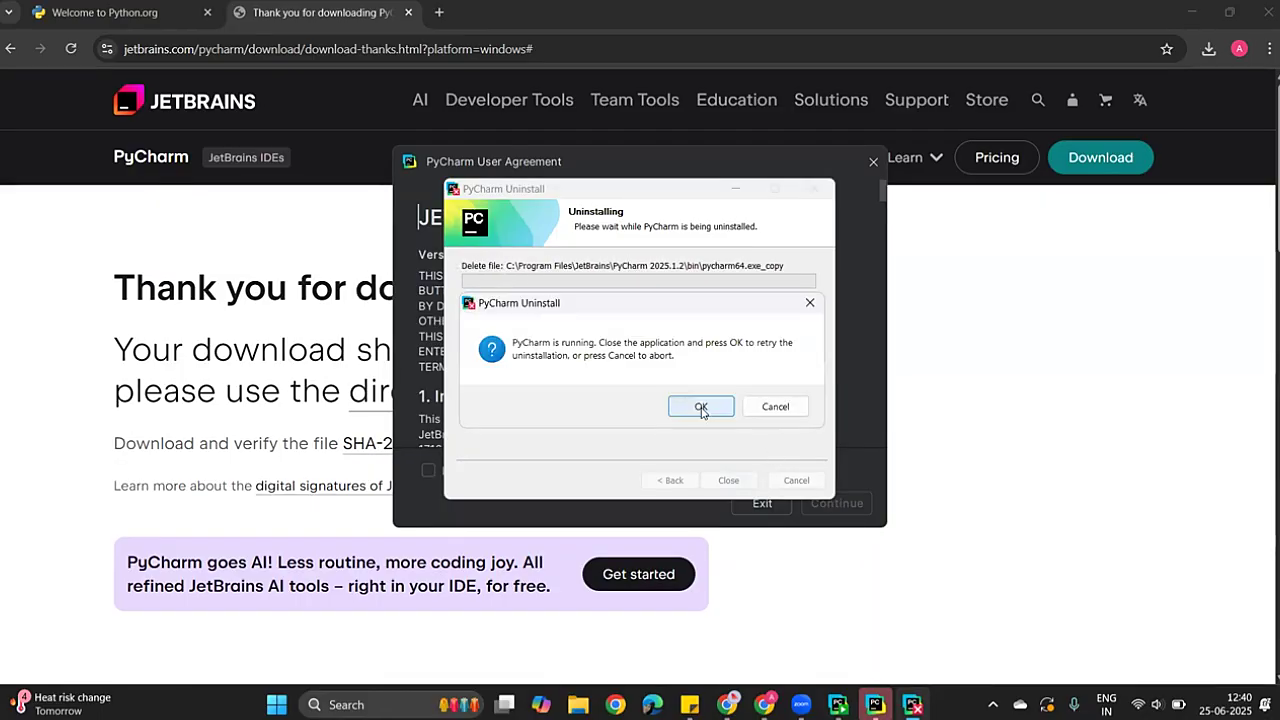
click(773, 407)
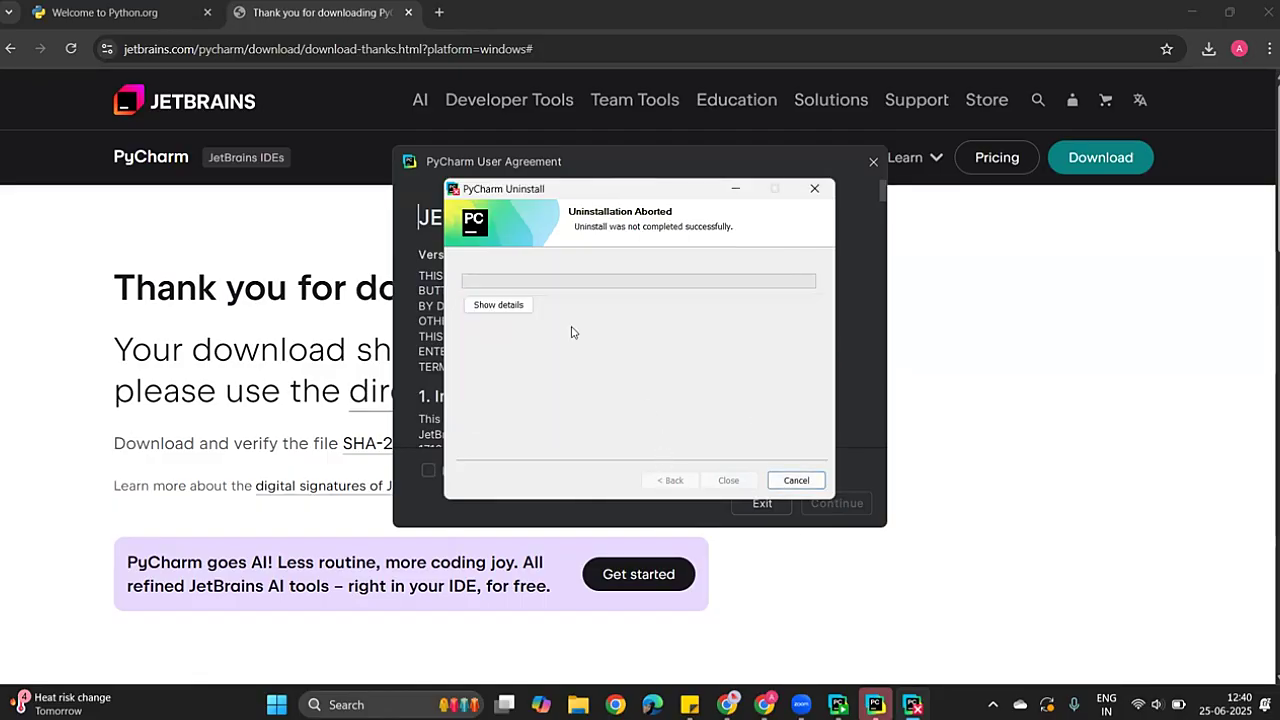
click(510, 307)
click(795, 480)
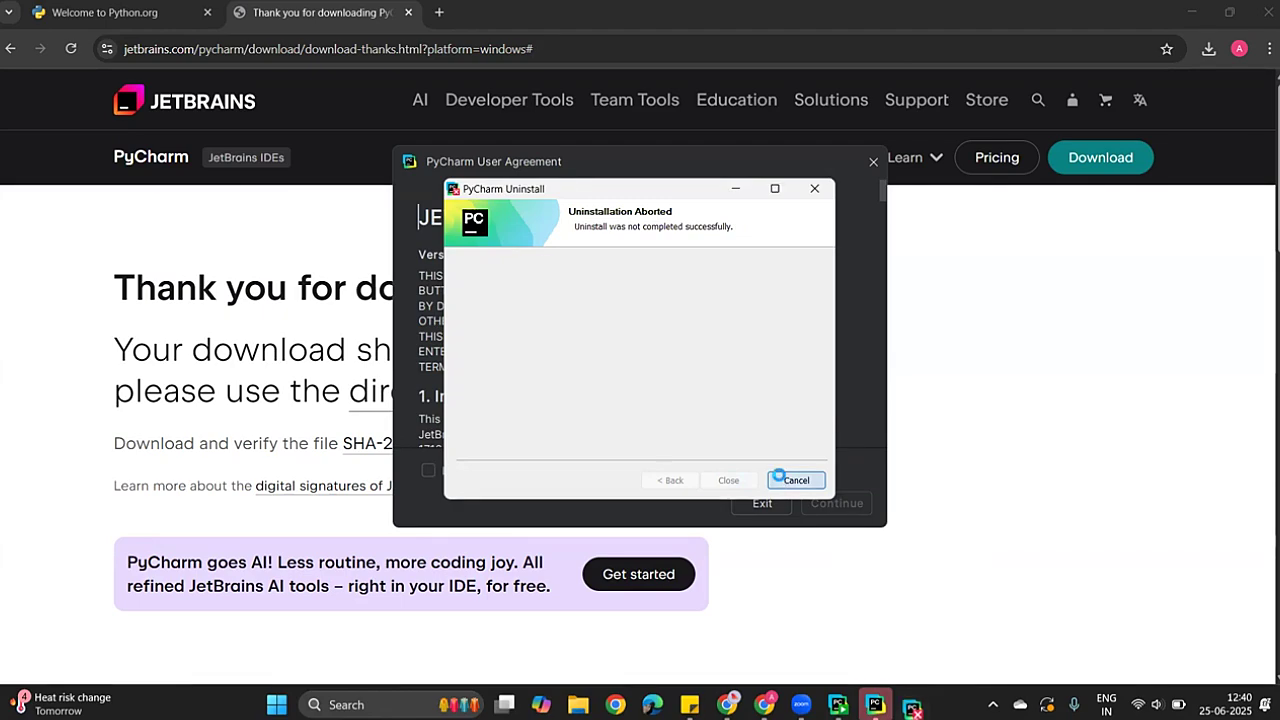
Retry installing PyCharm into the default PyCharm 2025.1.2 folder in the second setup.
click(760, 405)
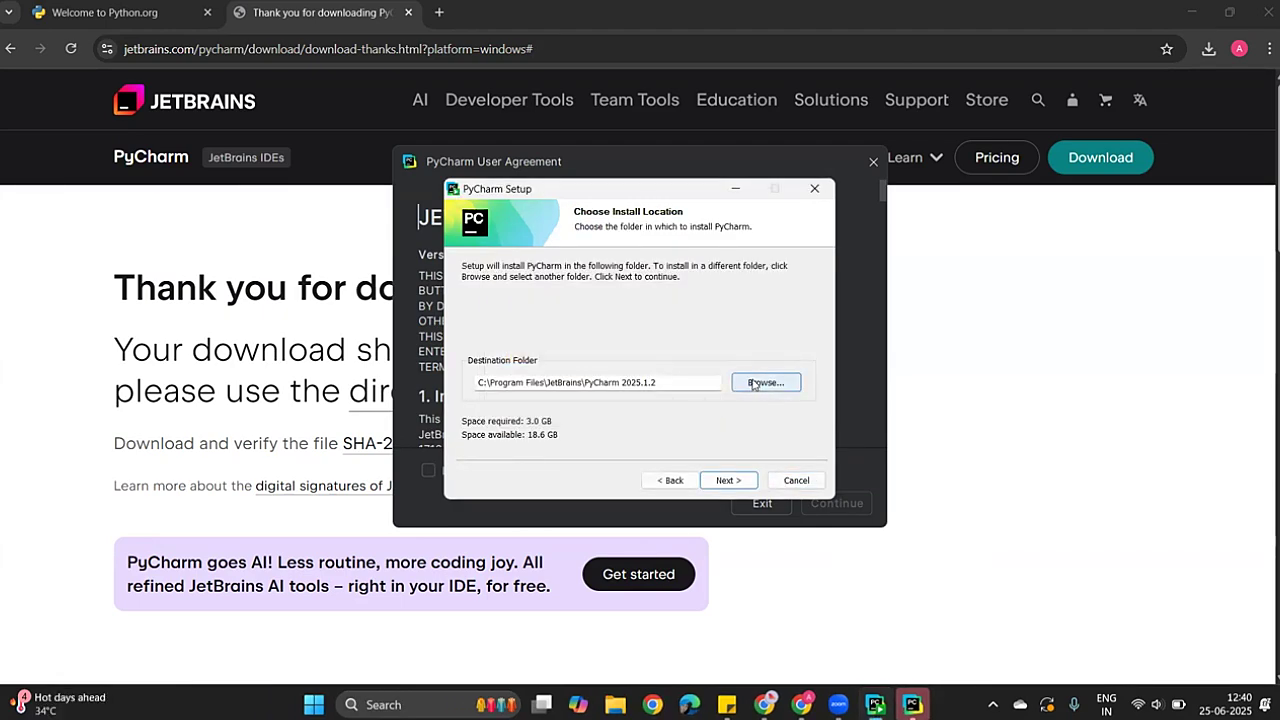
click(730, 481)
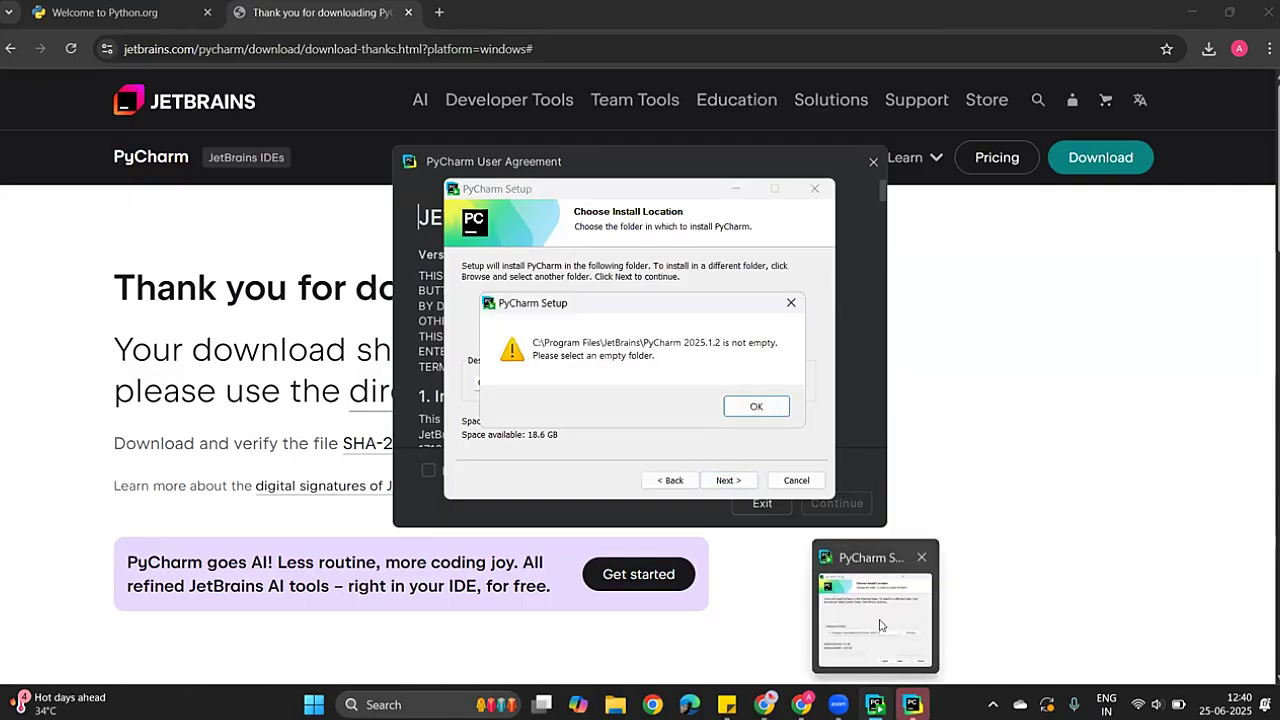
Accept the PyCharm User Agreement and allow PyCharm 2025.1.2 access to public and private networks in Windows Security.
mouse_move(912, 704)
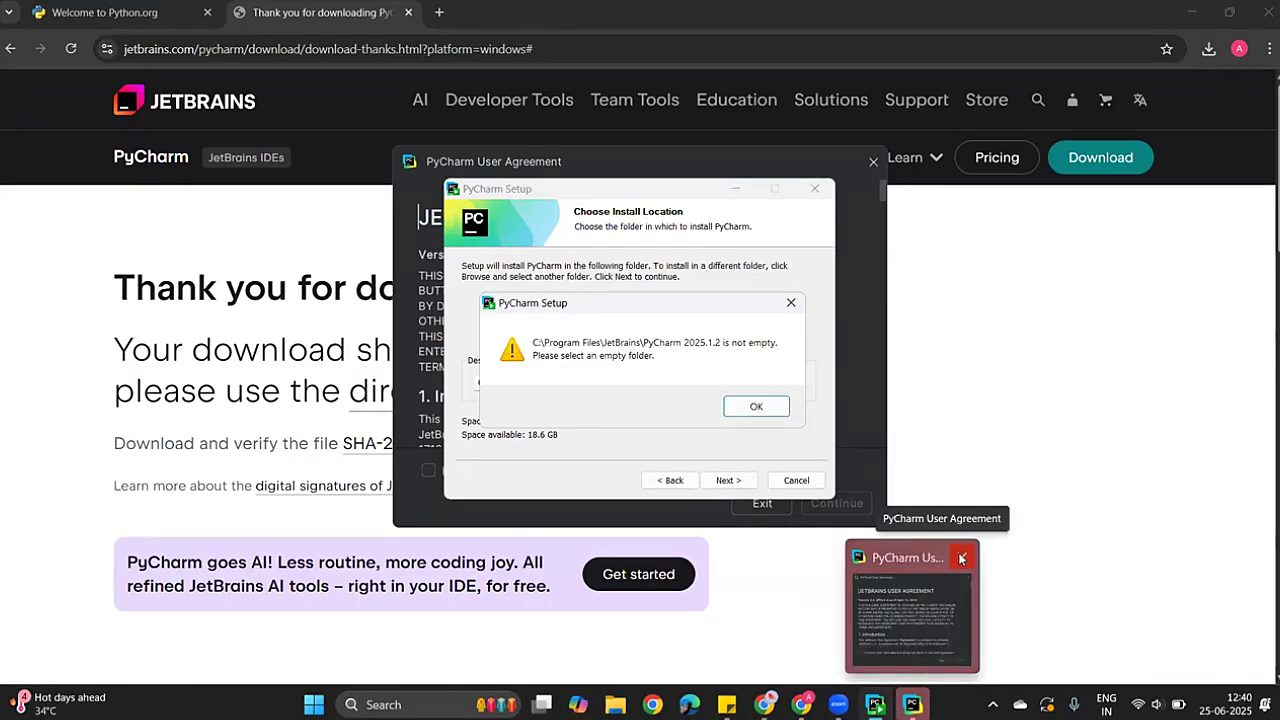
click(938, 590)
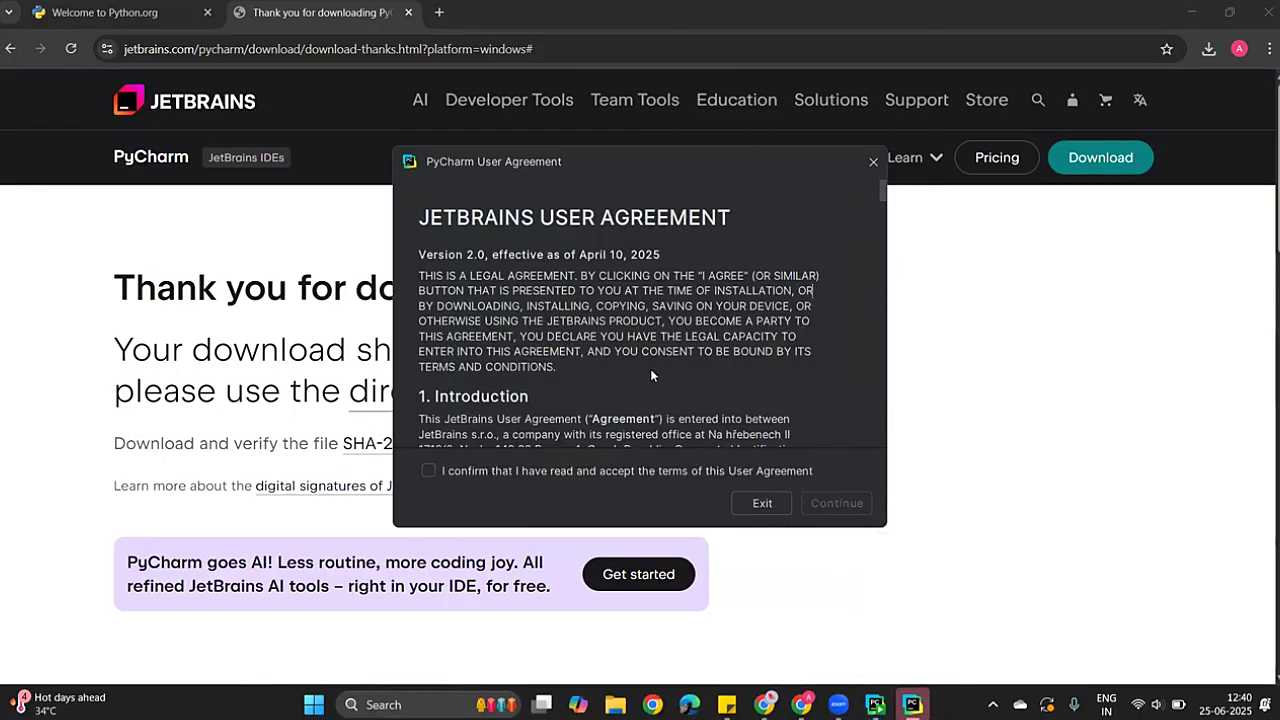
scroll(650, 368, down, 5)
scroll(651, 372, down, 20)
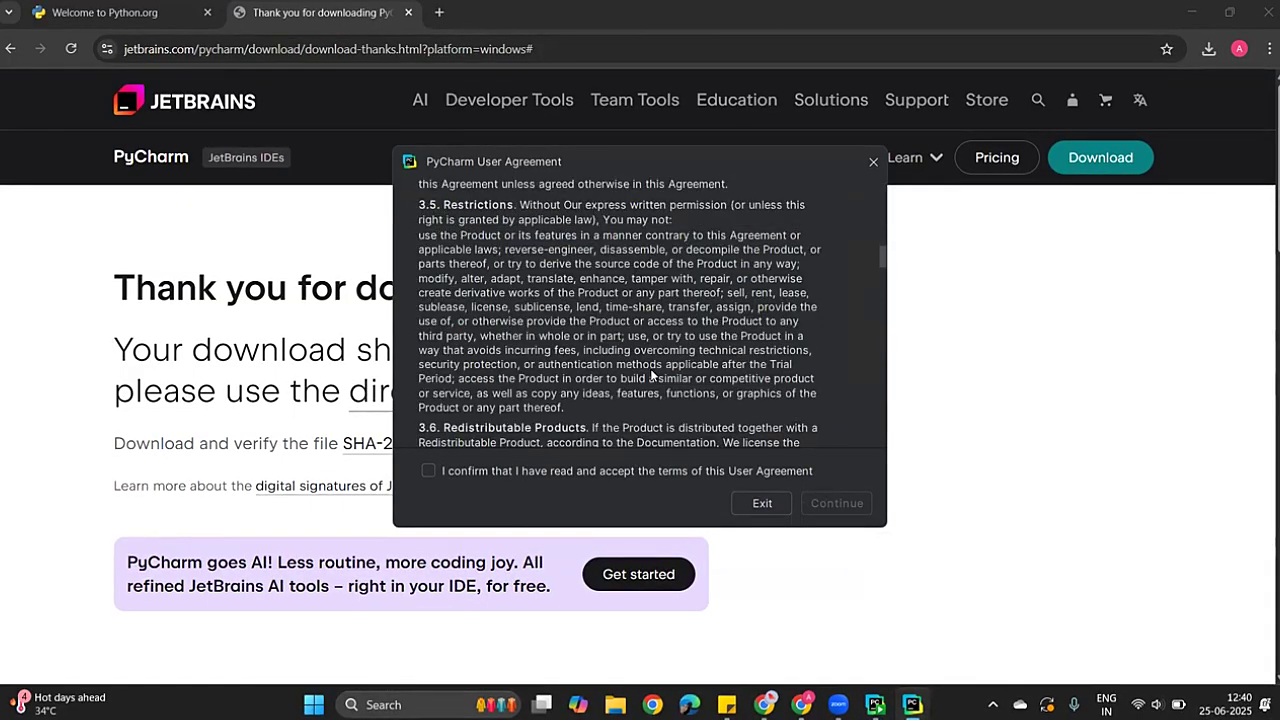
click(536, 469)
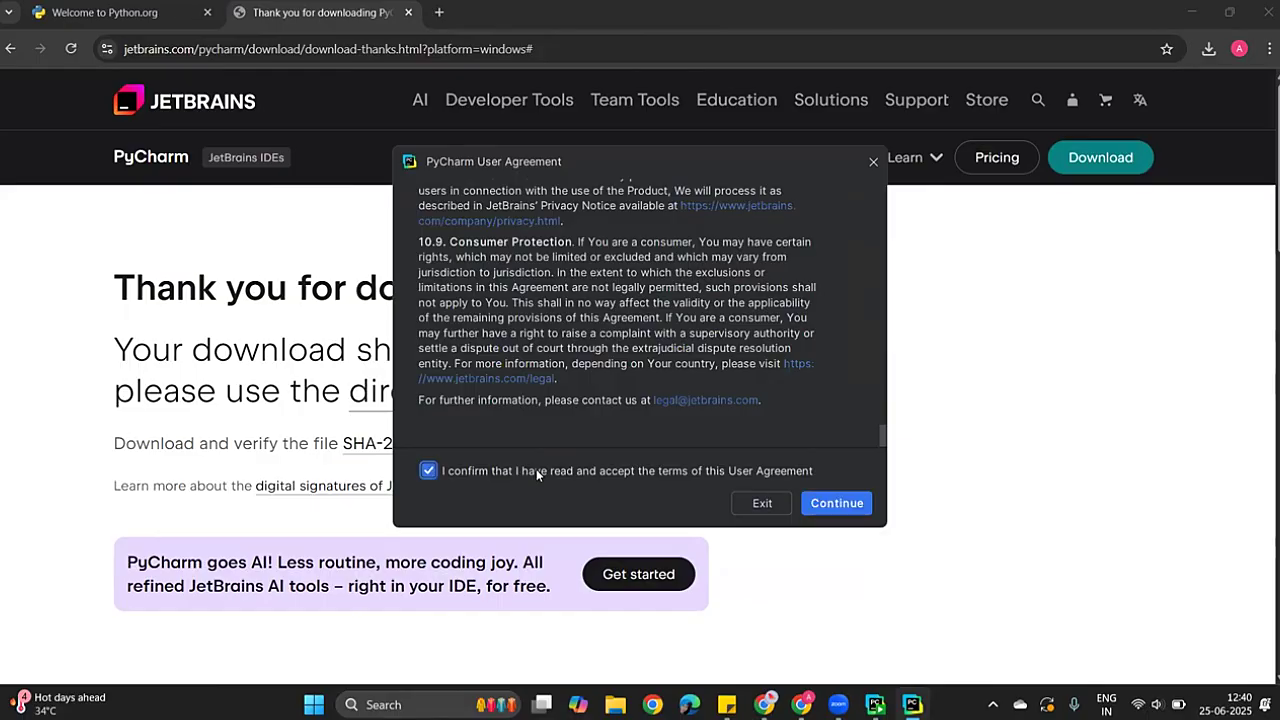
click(824, 503)
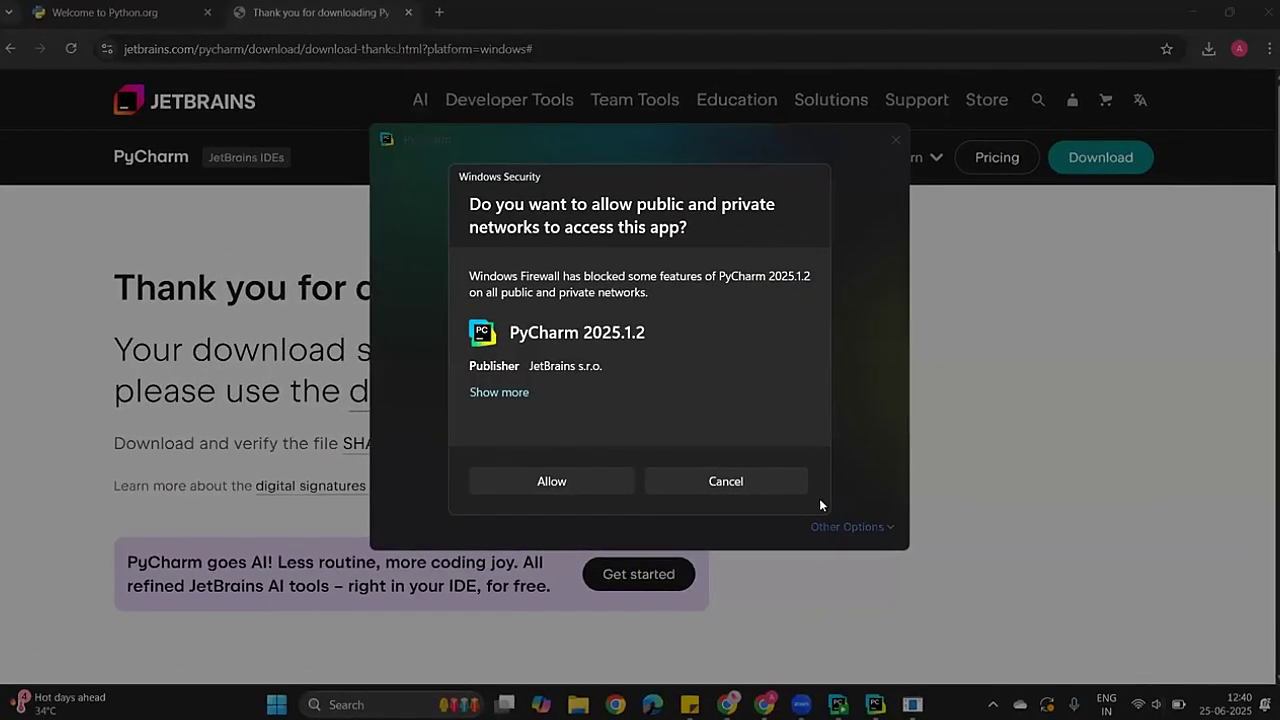
click(557, 486)
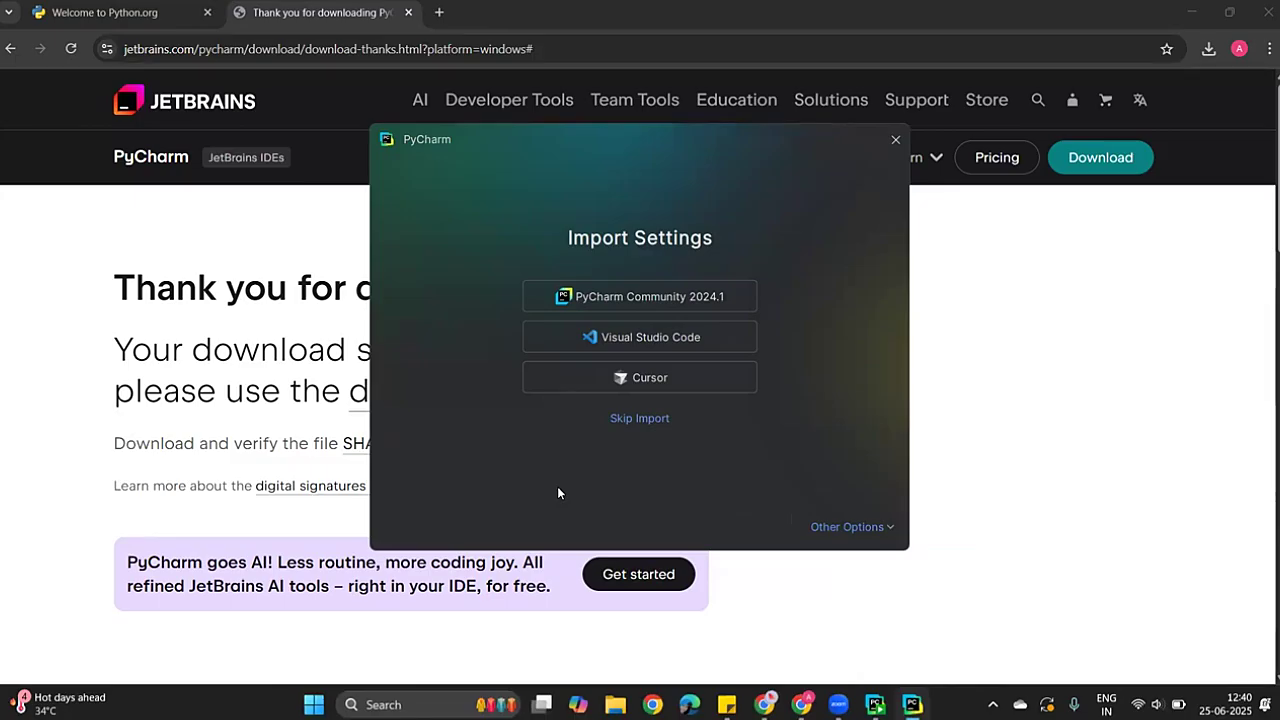
Import the settings from PyCharm Community 2024.1 and dismiss the introductory trial notice and new UI tour.
click(600, 290)
click(748, 527)
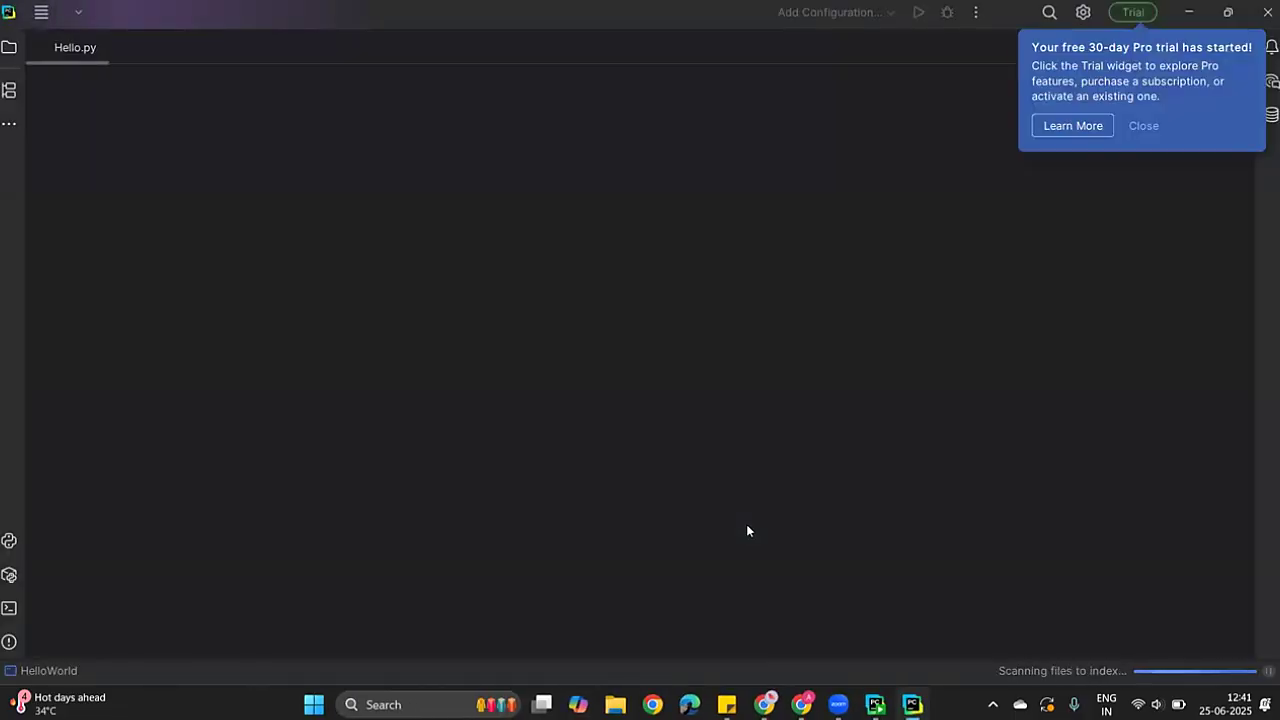
click(1137, 126)
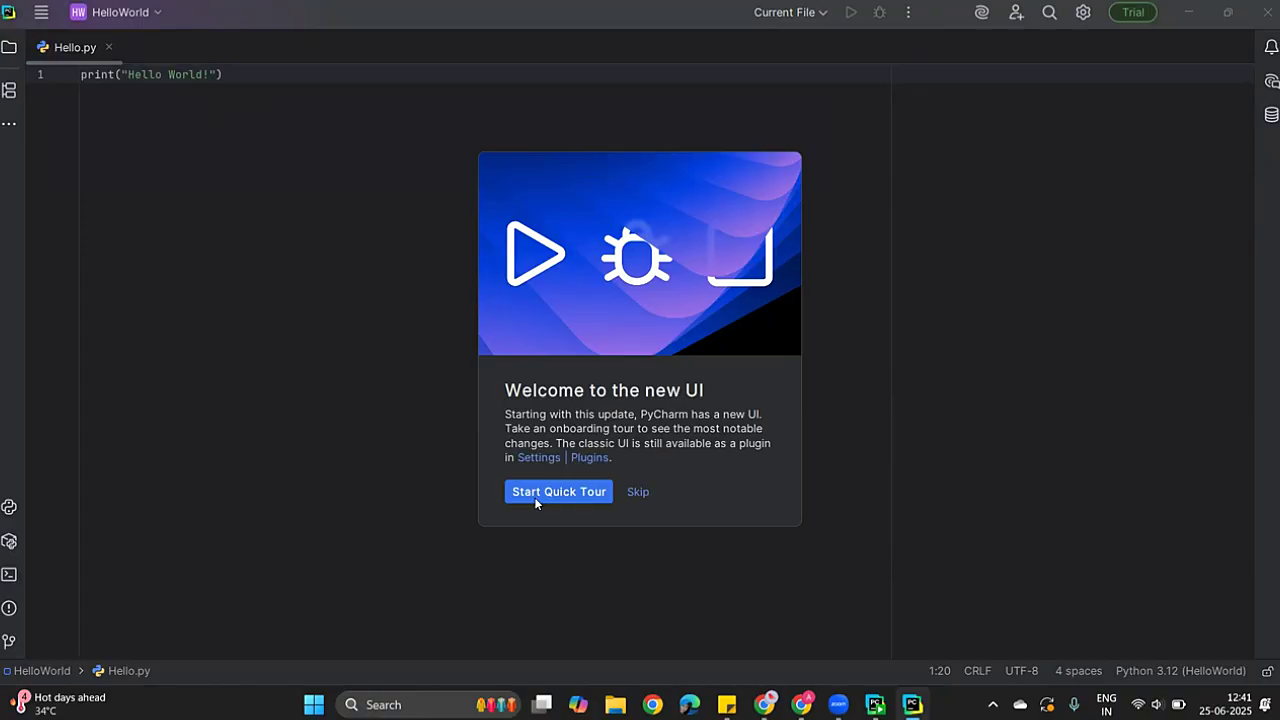
click(636, 492)
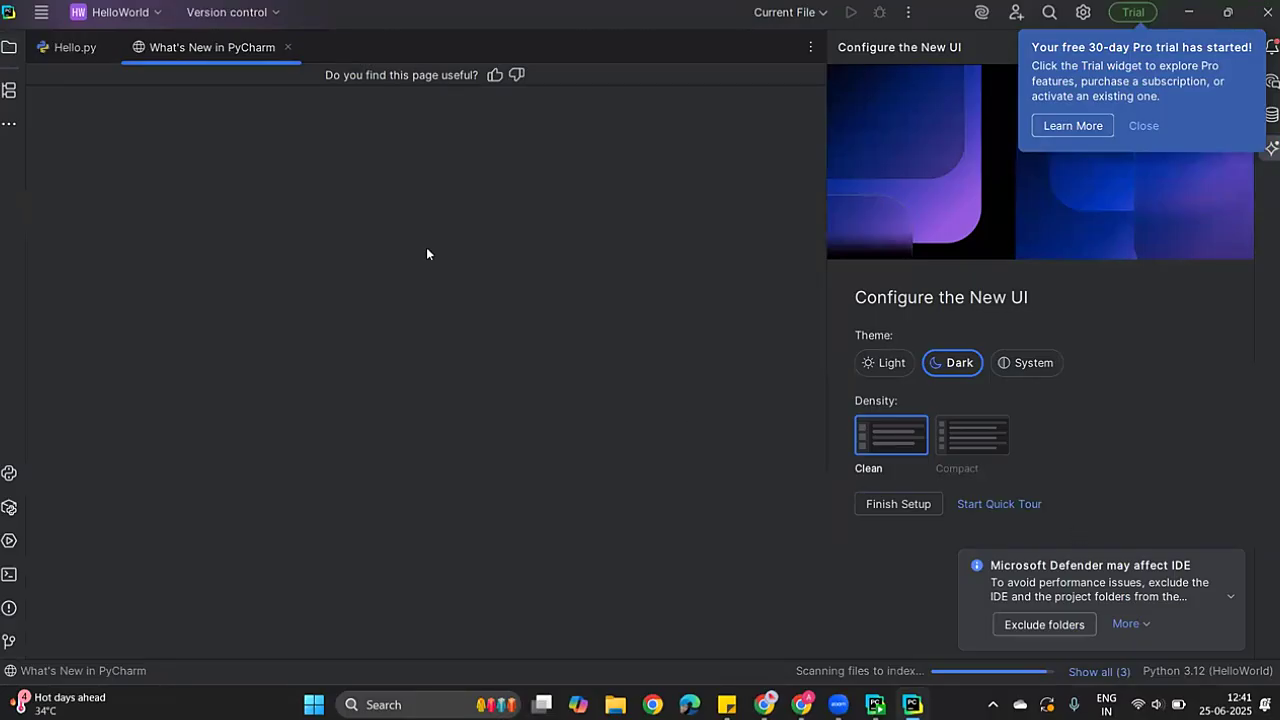
Show the HelloWorld project's file tree and look through the file types that can be added.
click(10, 49)
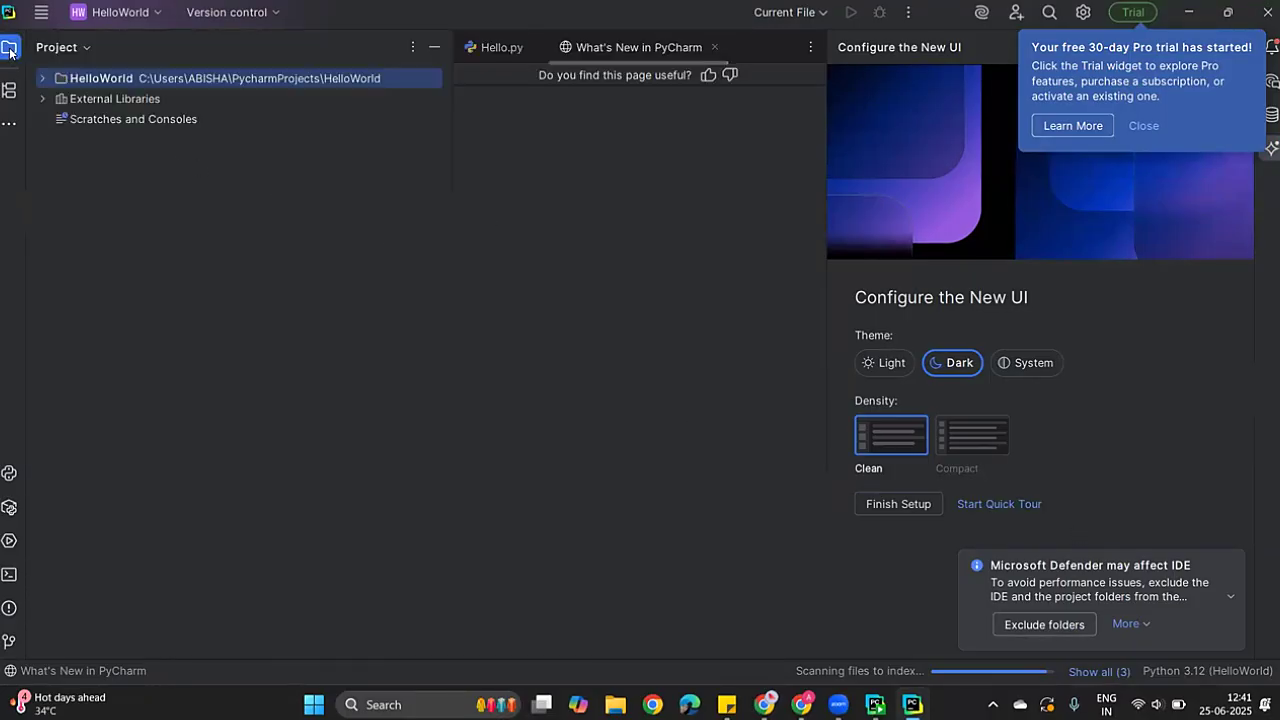
click(74, 47)
click(77, 48)
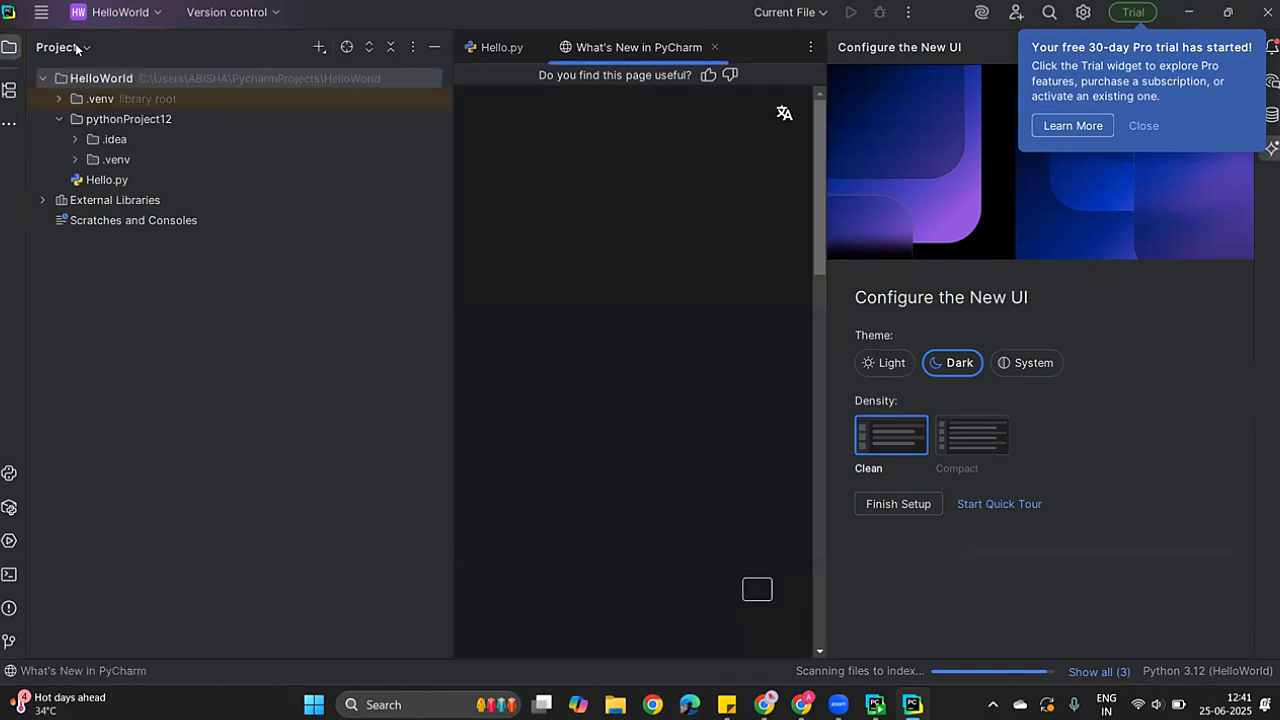
click(318, 48)
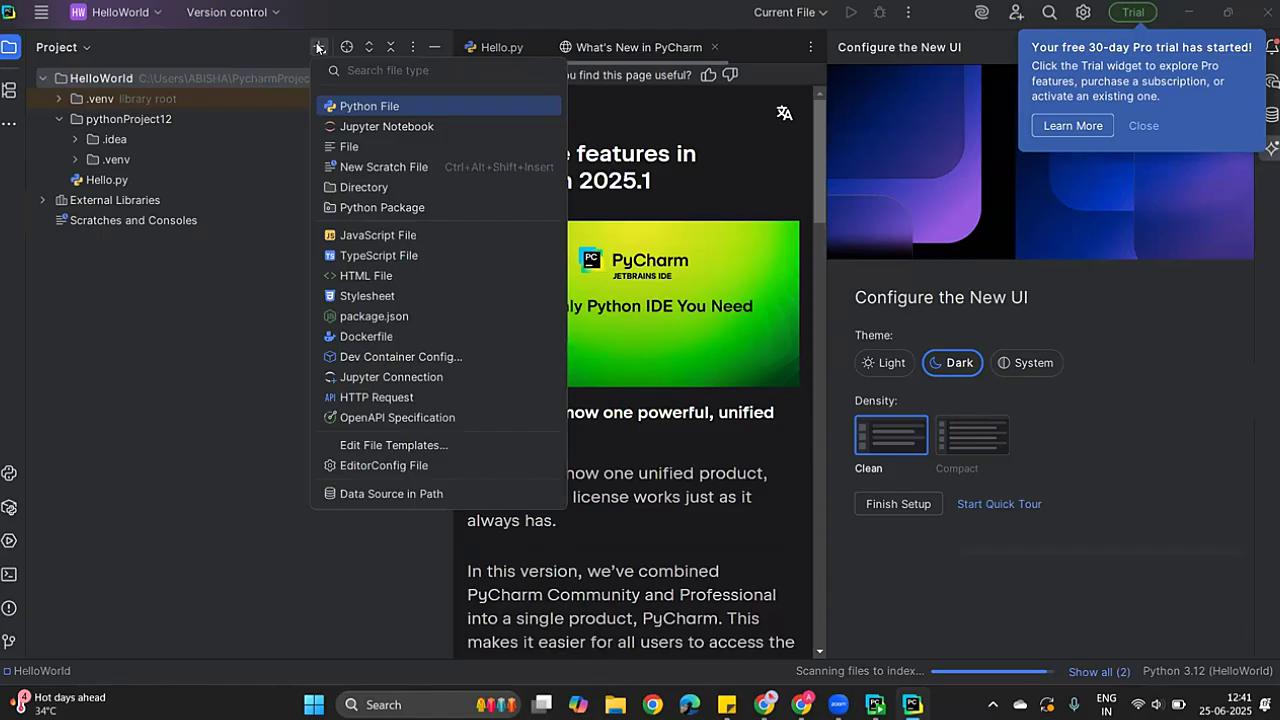
click(117, 46)
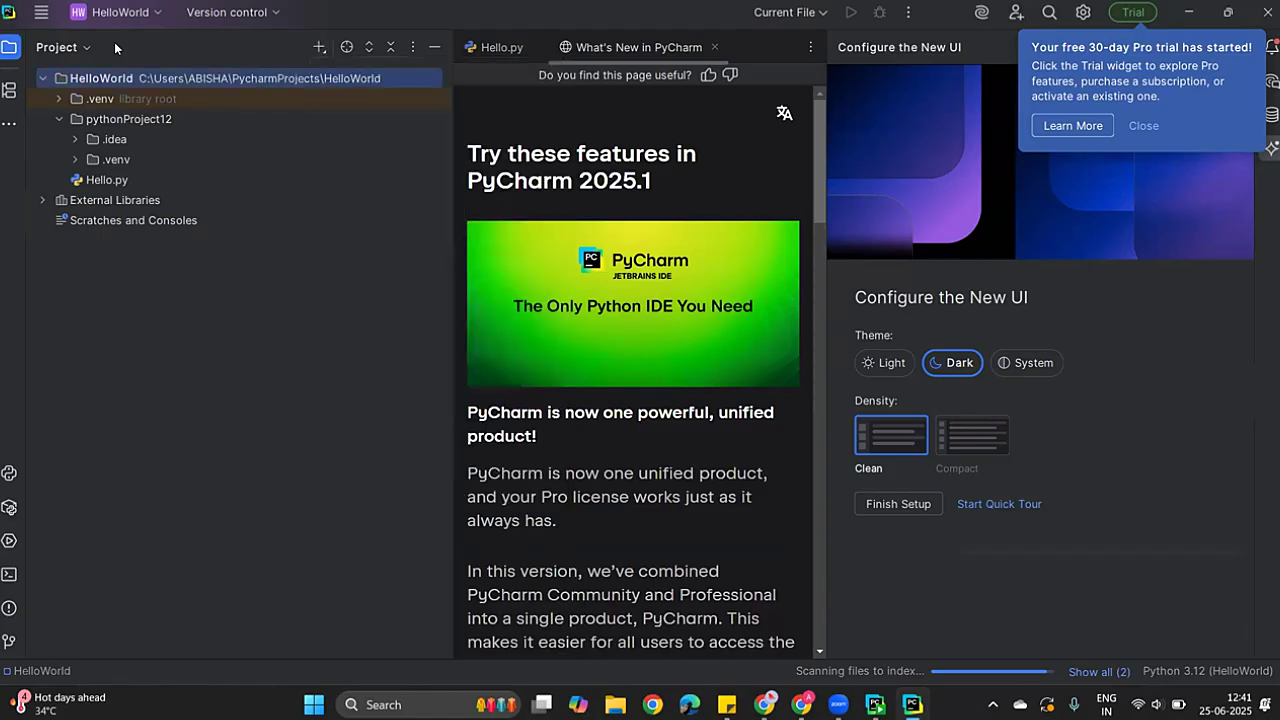
Create a Pure Python project named TheCodeExpert in the PycharmProjects folder, using a project venv.
click(41, 13)
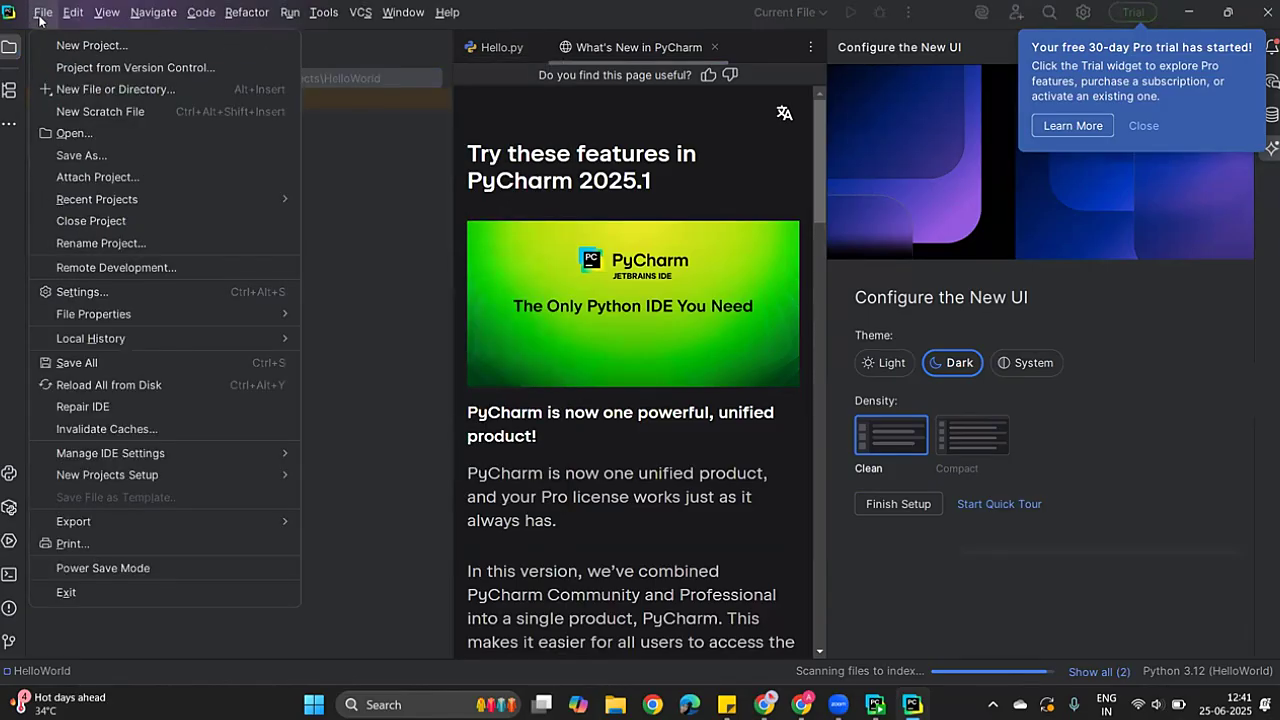
click(82, 47)
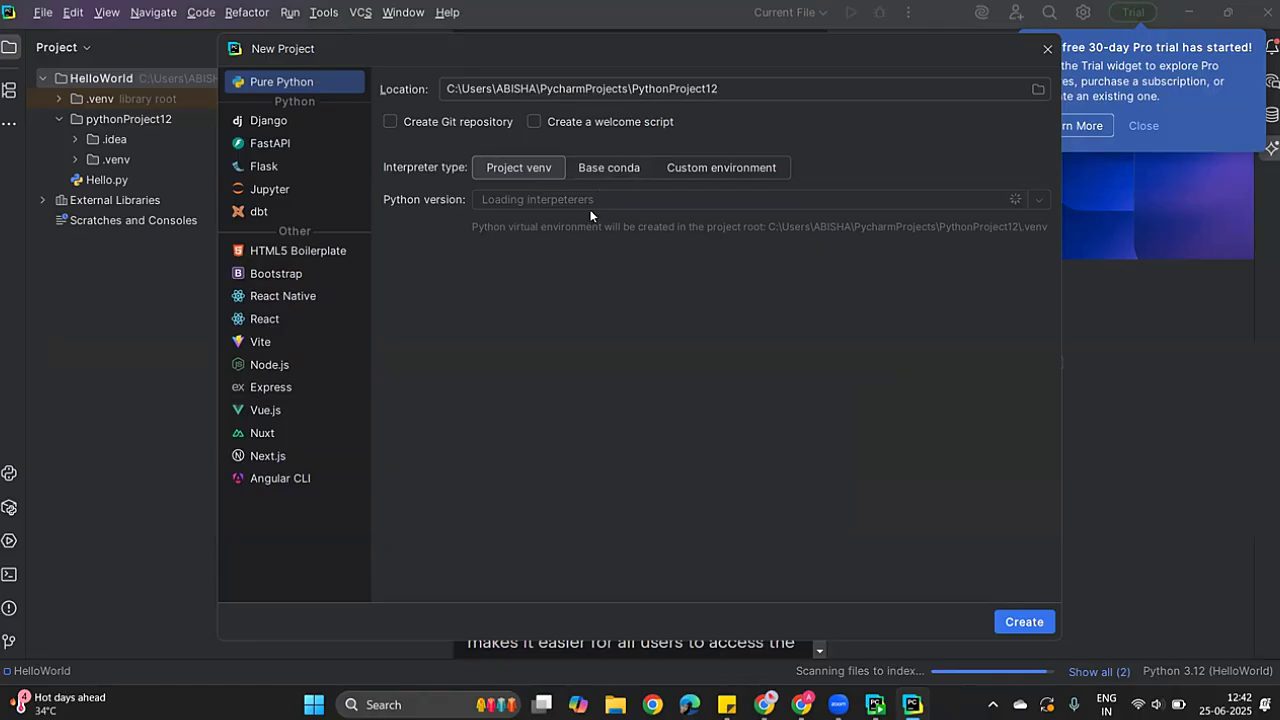
click(730, 95)
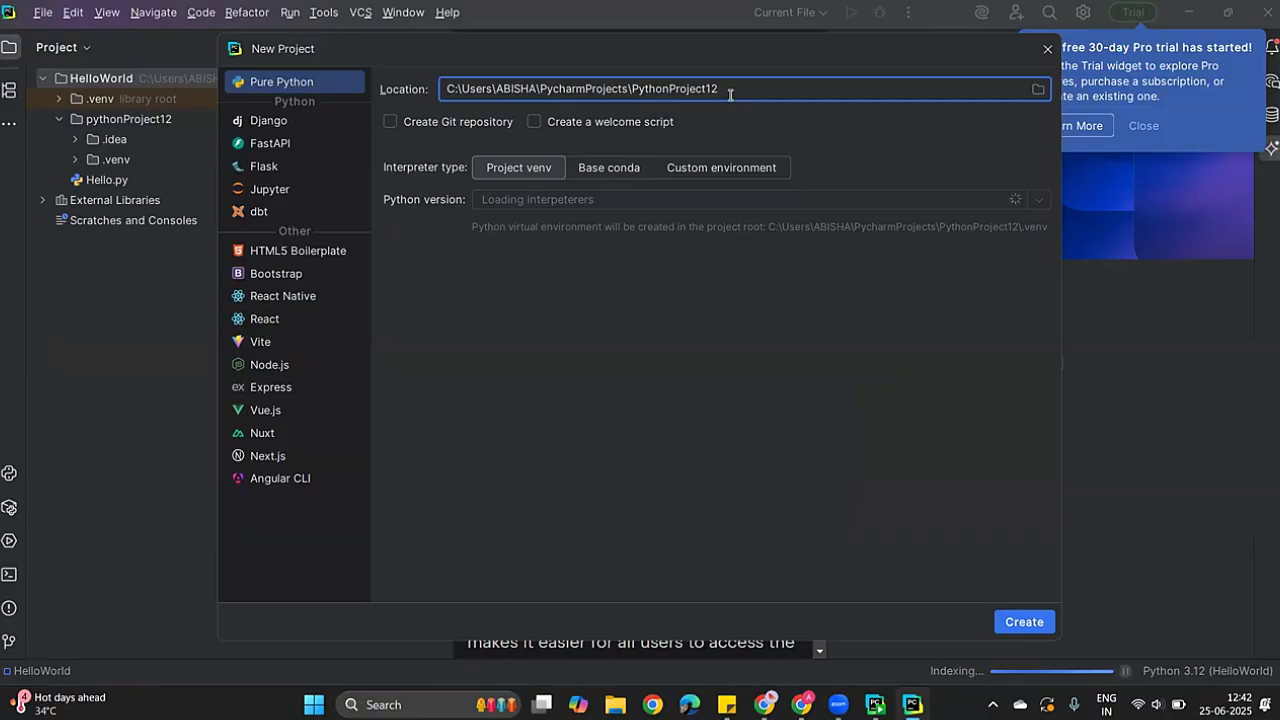
drag(704, 93, 643, 92)
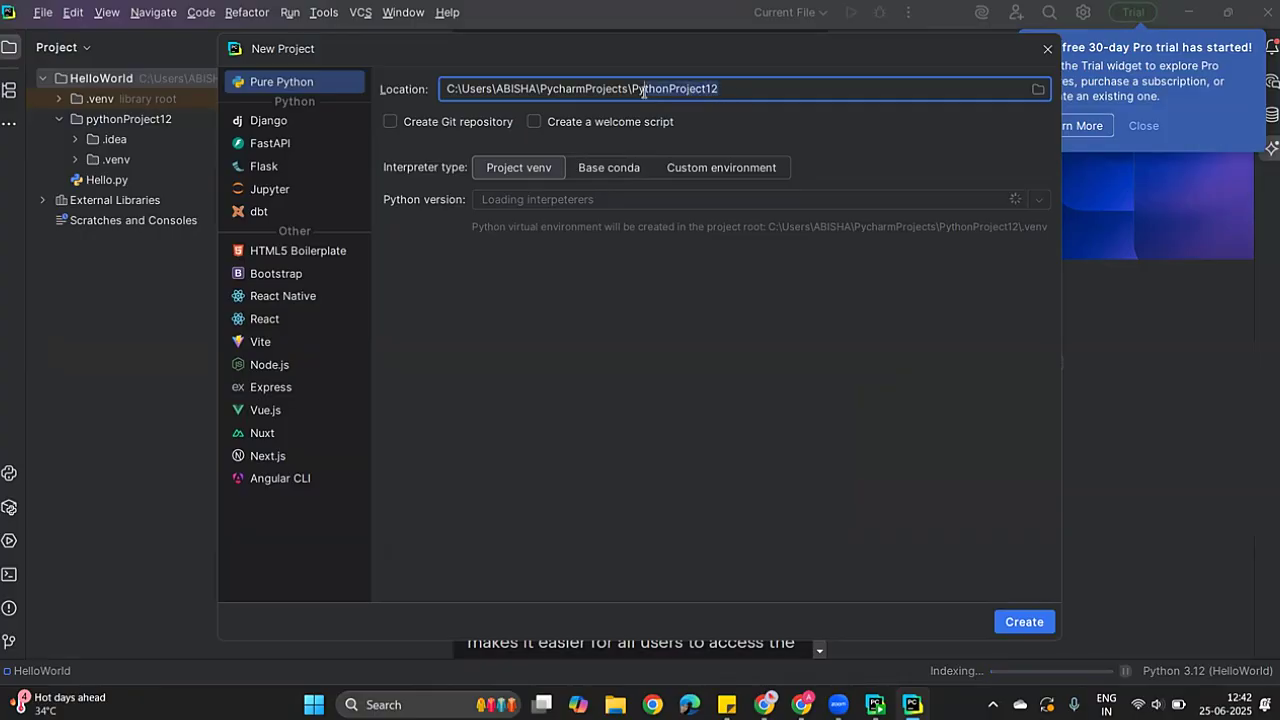
key(BackSpace)
key(BackSpace)
text(TheCodeExpert)
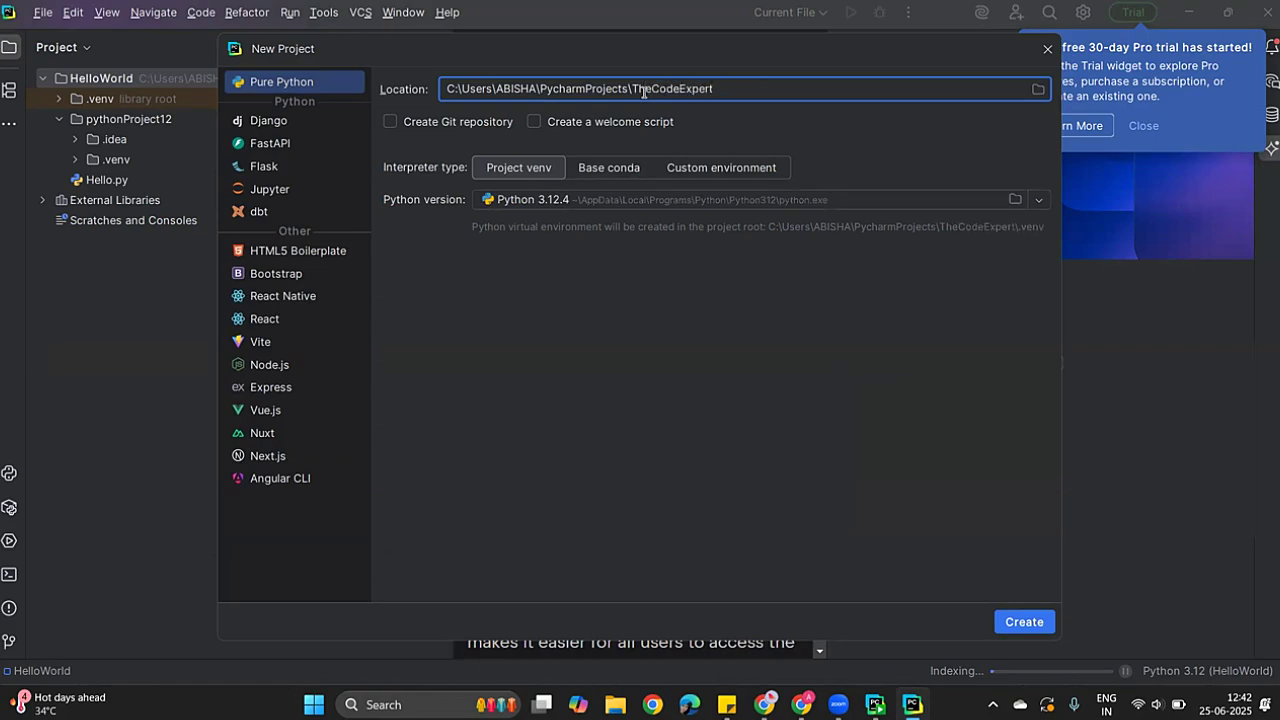
click(1021, 625)
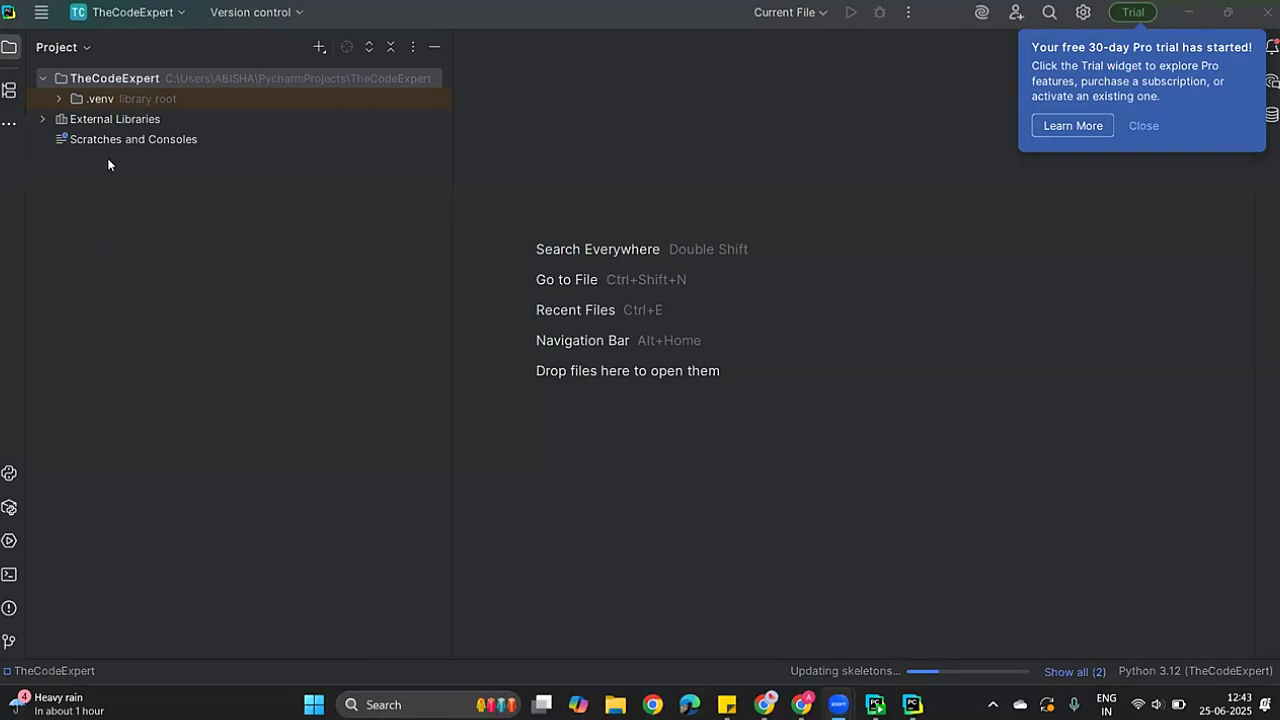
Add a Python file named Program1 to the TheCodeExpert project and close the Pro trial notification.
right_click(117, 77)
mouse_move(197, 94)
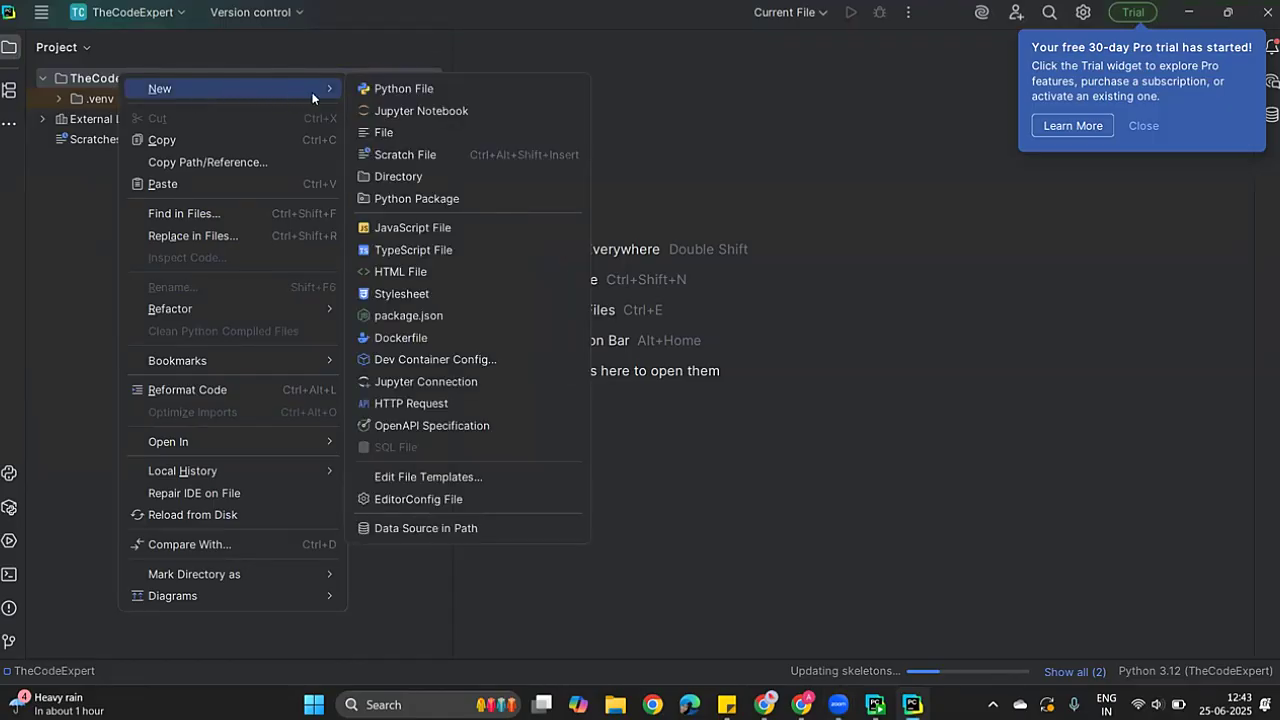
click(414, 88)
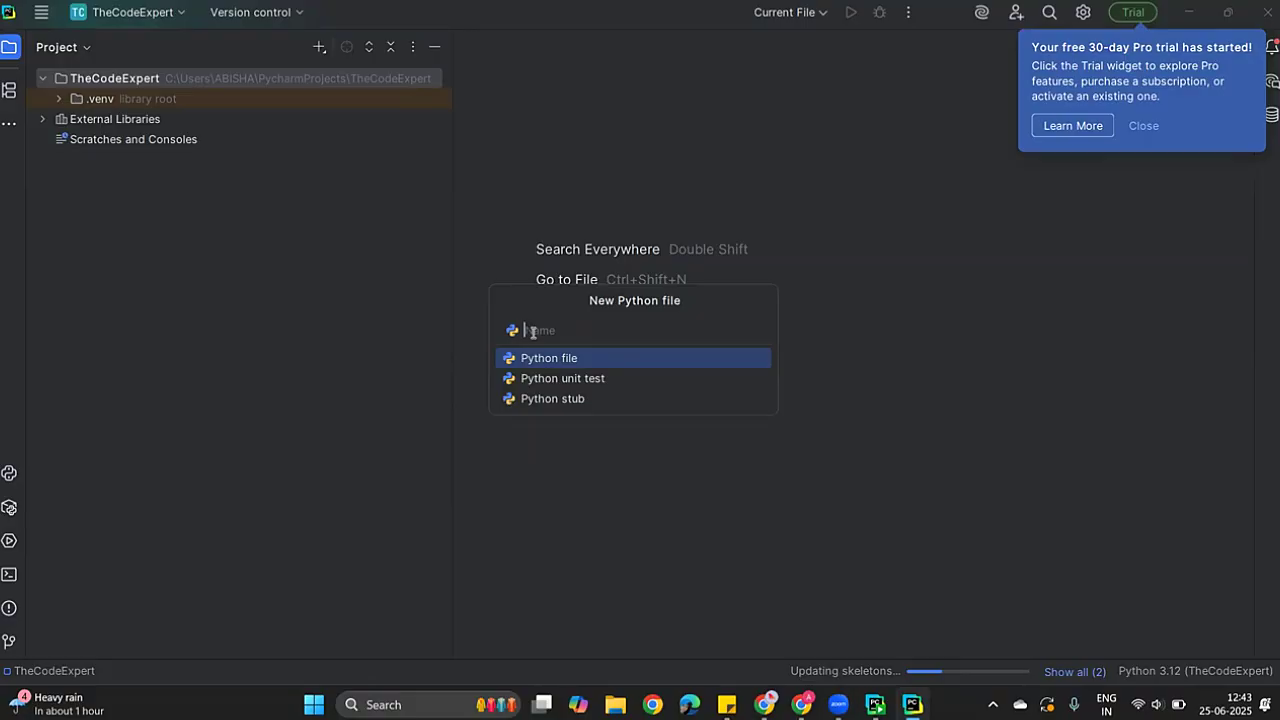
text(Program1)
key(Return)
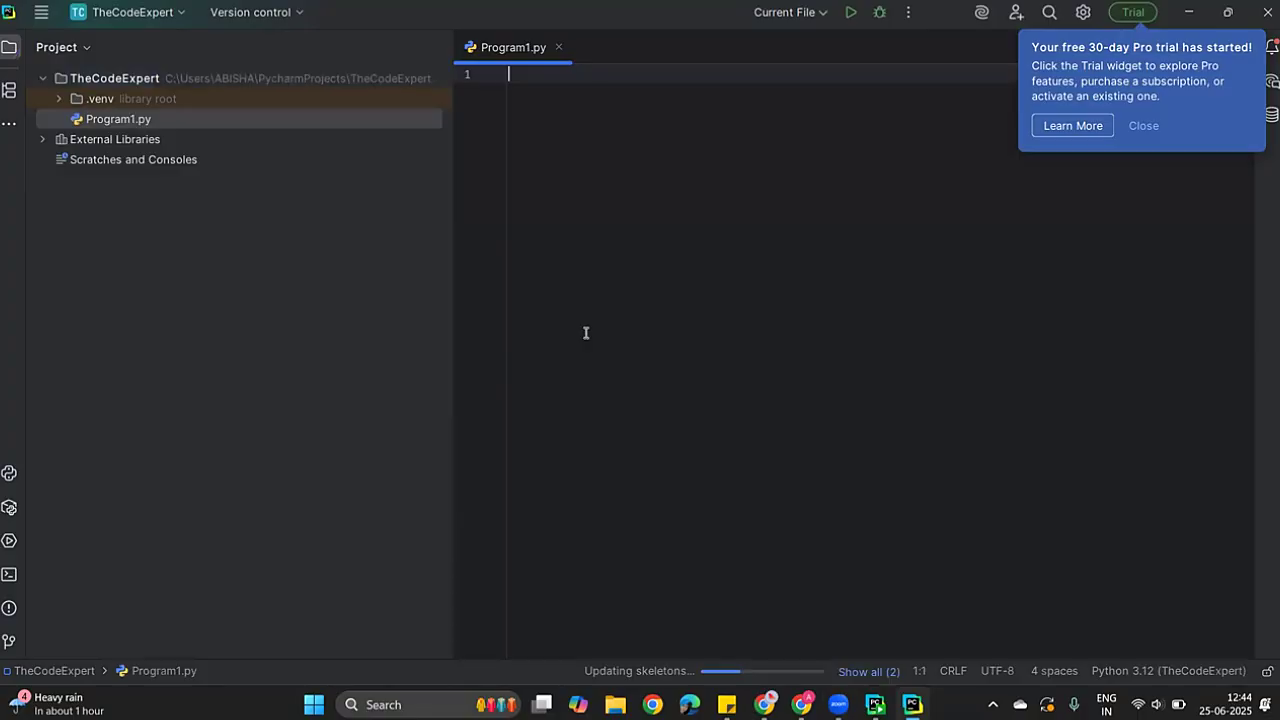
click(1143, 125)
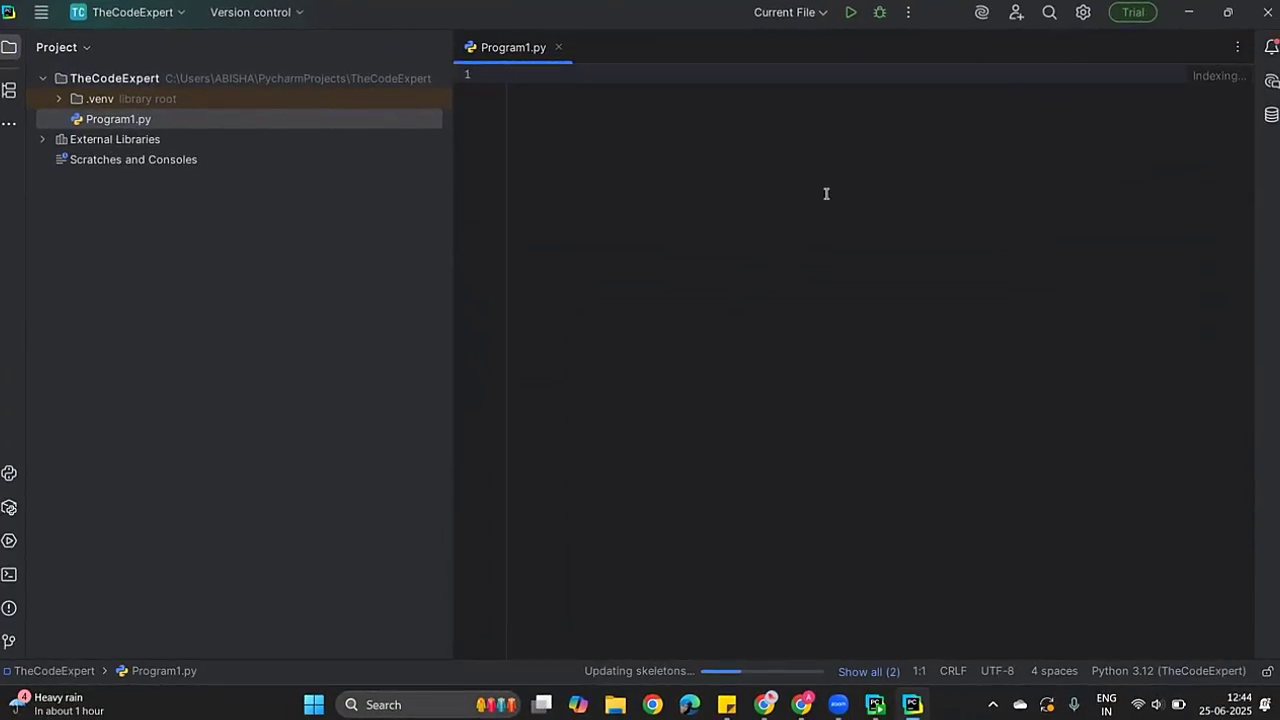
Write print("Hello World") in Program1.py and run the file.
text(print)
text((")
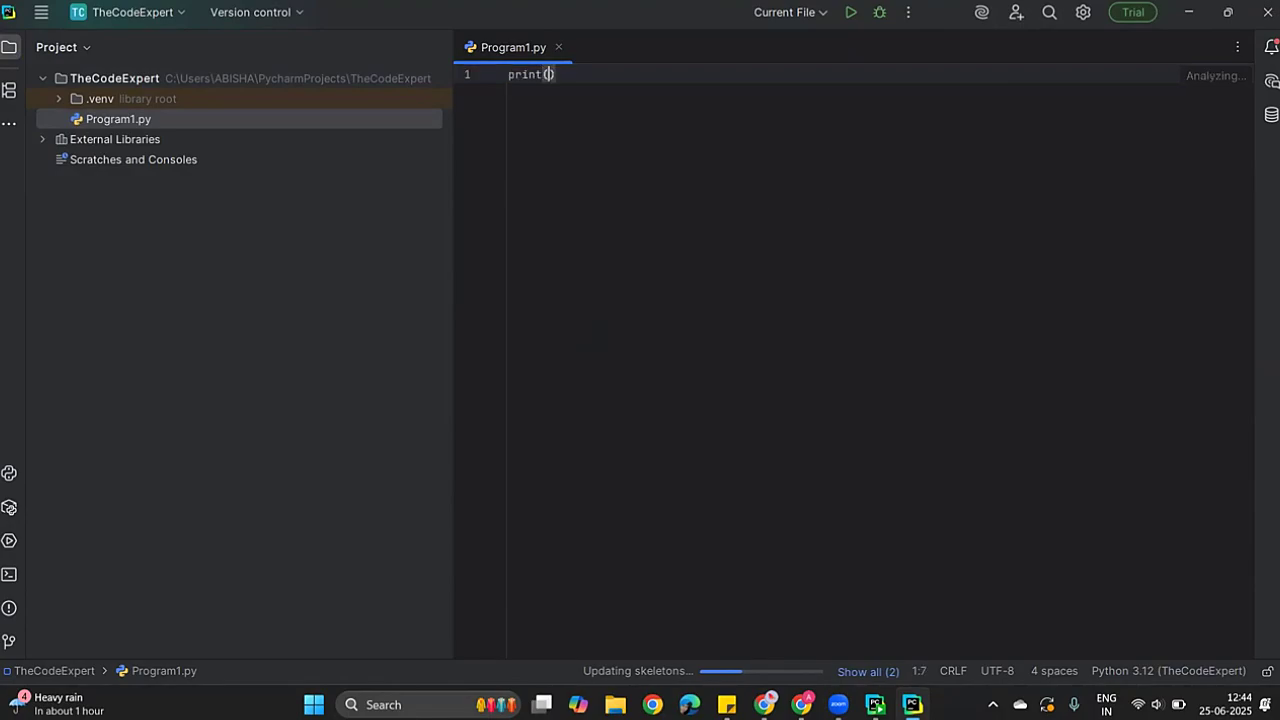
text(Hello Worl)
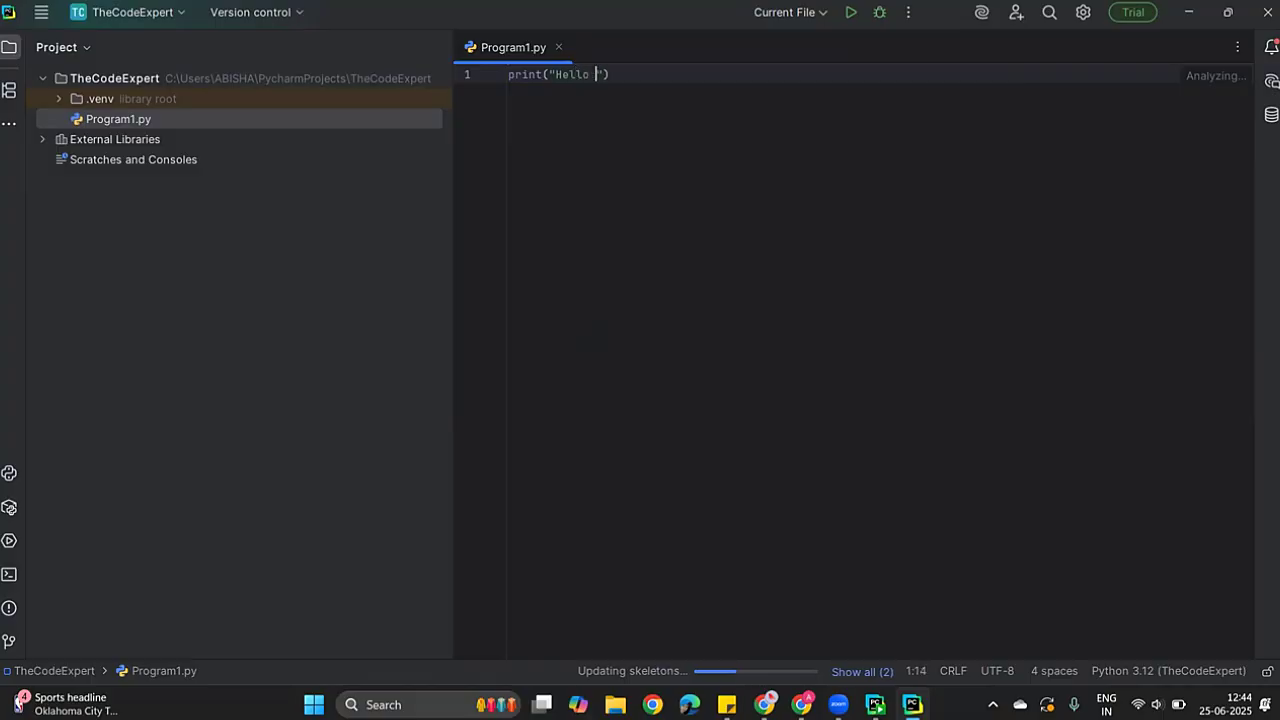
text(d)
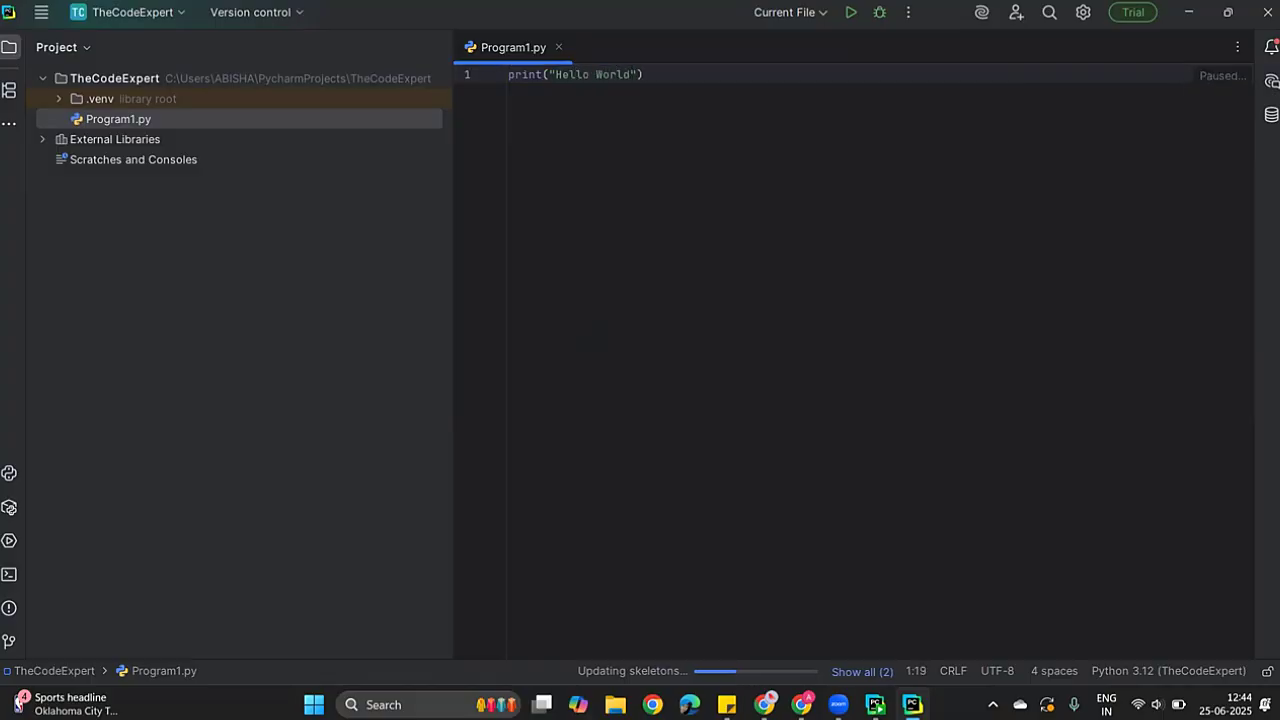
click(849, 14)
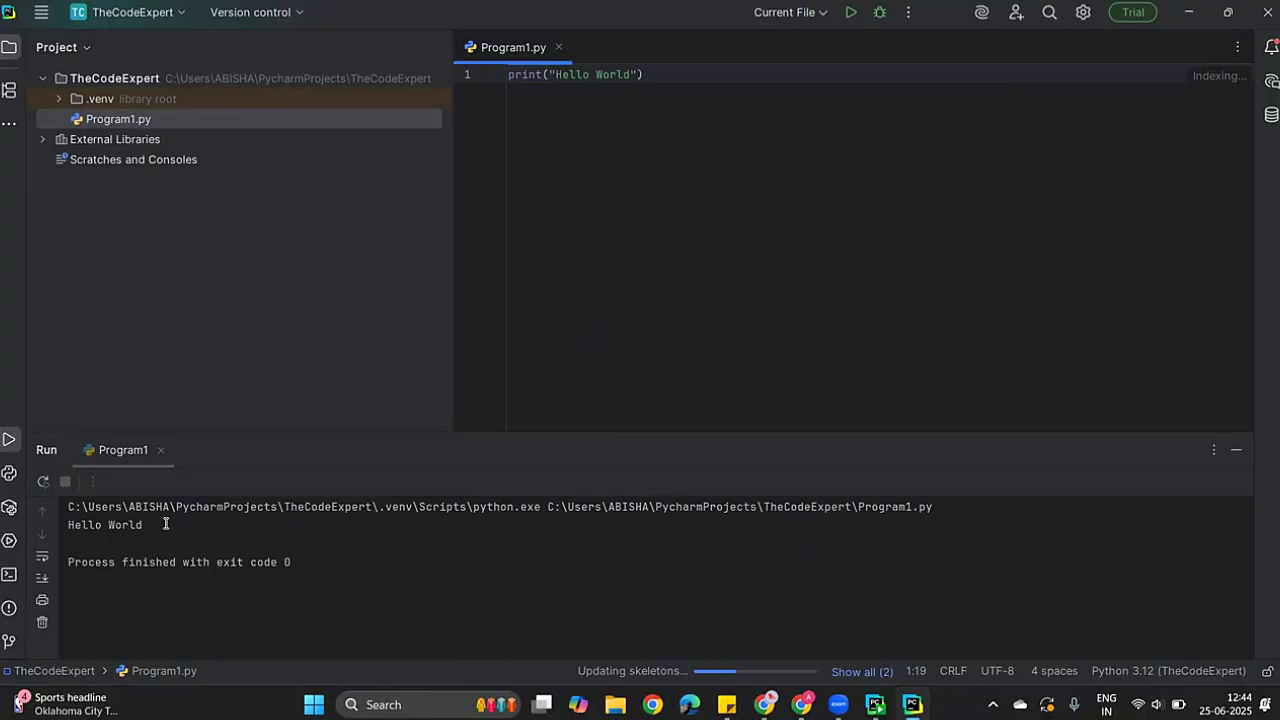
Add the assignments a = 4 and b = 6 on separate lines below the Hello World print statement.
click(665, 73)
key(BackSpace)
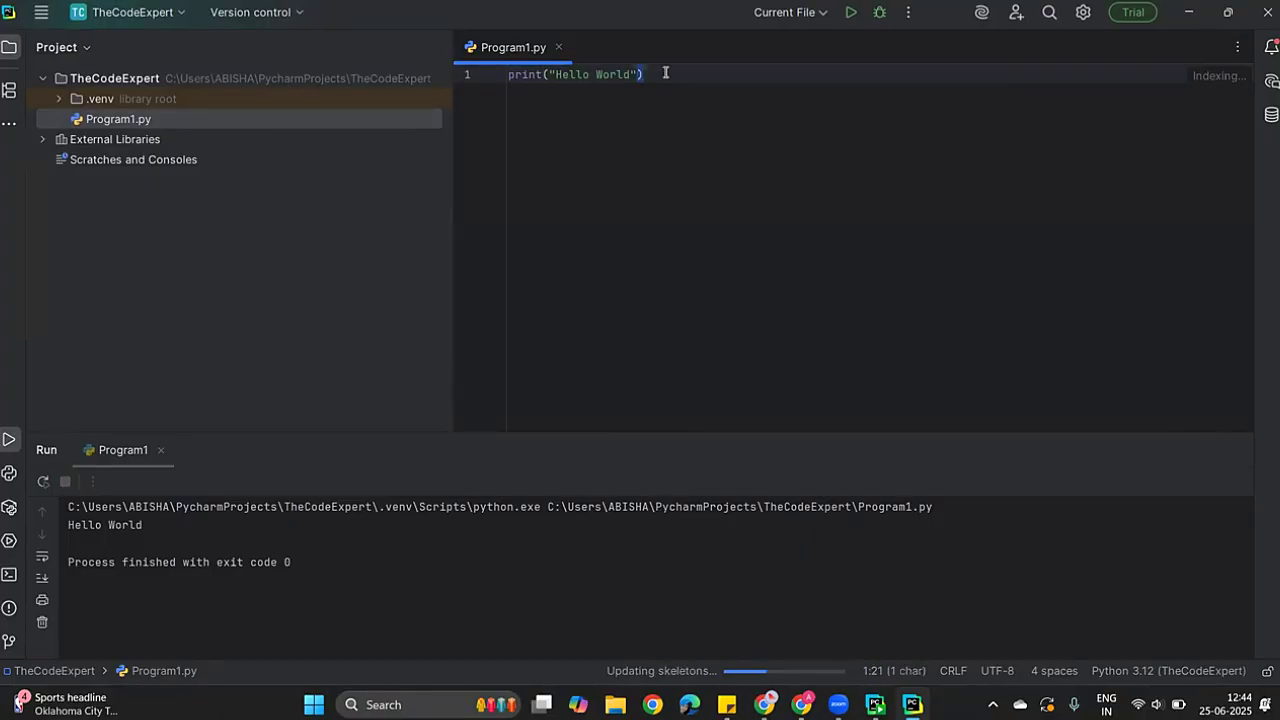
key(Return)
text(a)
key(BackSpace)
key(BackSpace)
key(BackSpace)
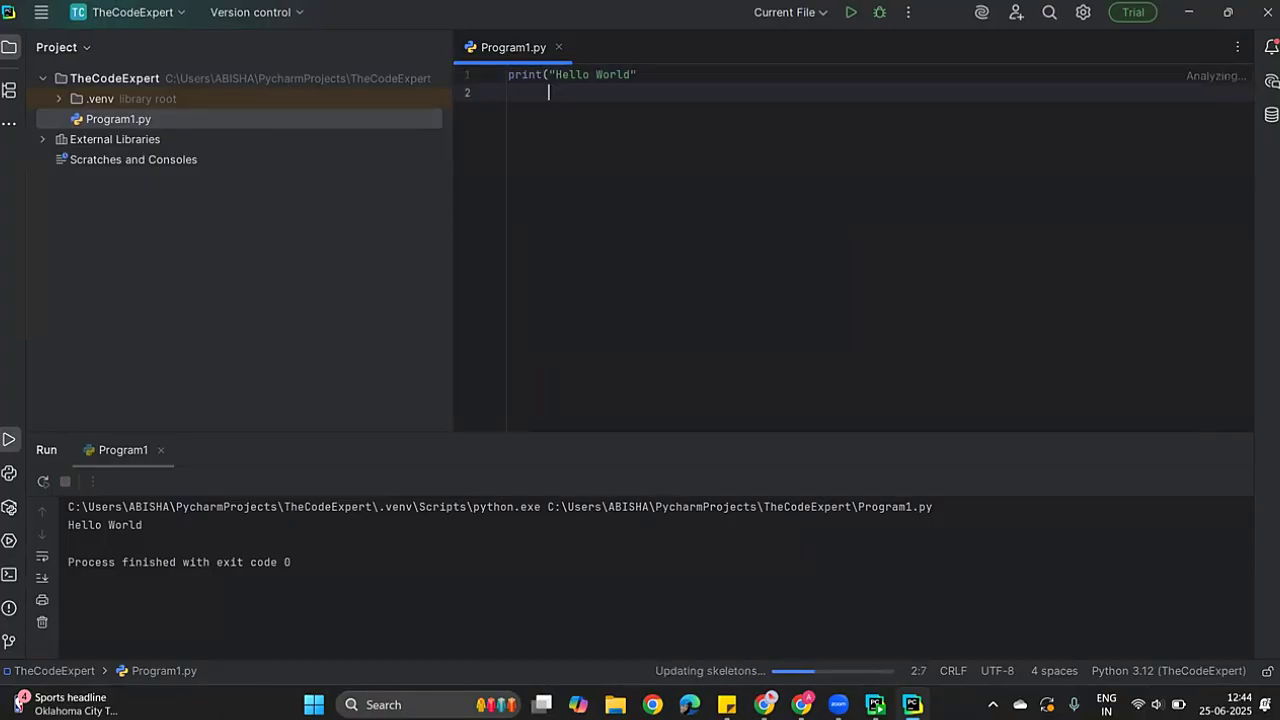
text())
key(Return)
text(a = 4)
key(Return)
text(b = 6)
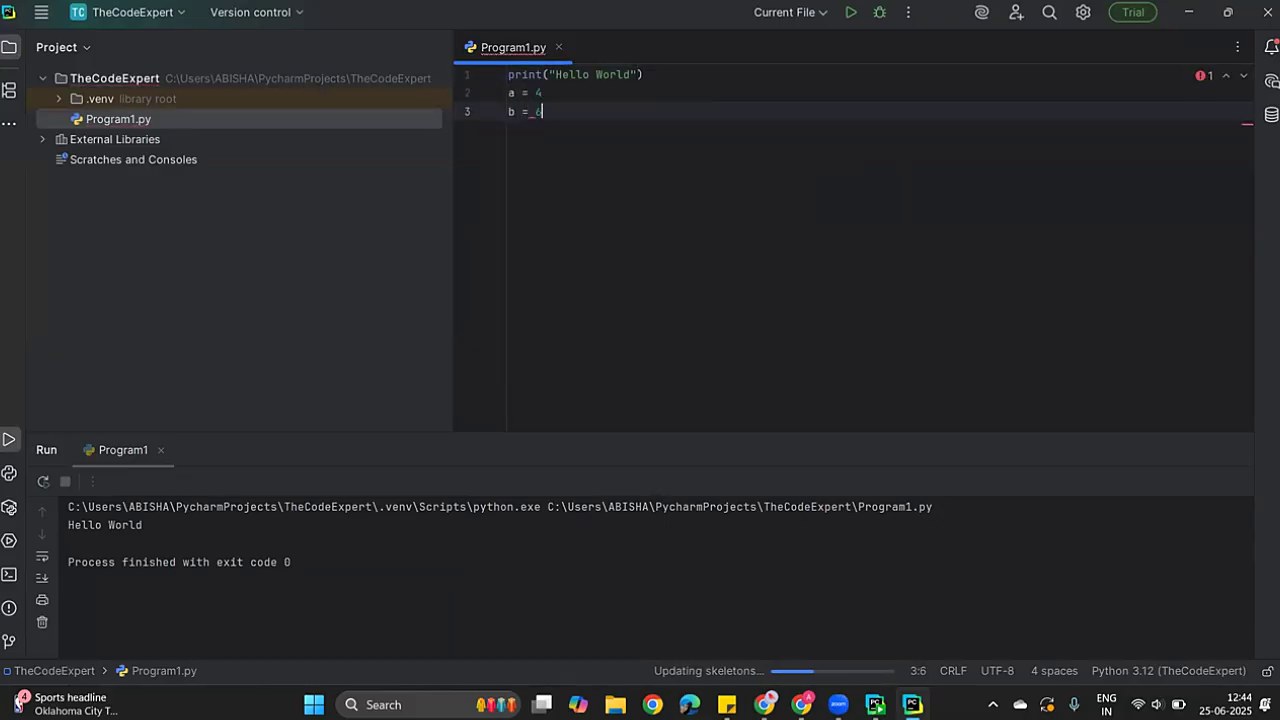
Add print(a+b) below the variable assignments and run Program1.py again.
key(Return)
text(print(a+b)
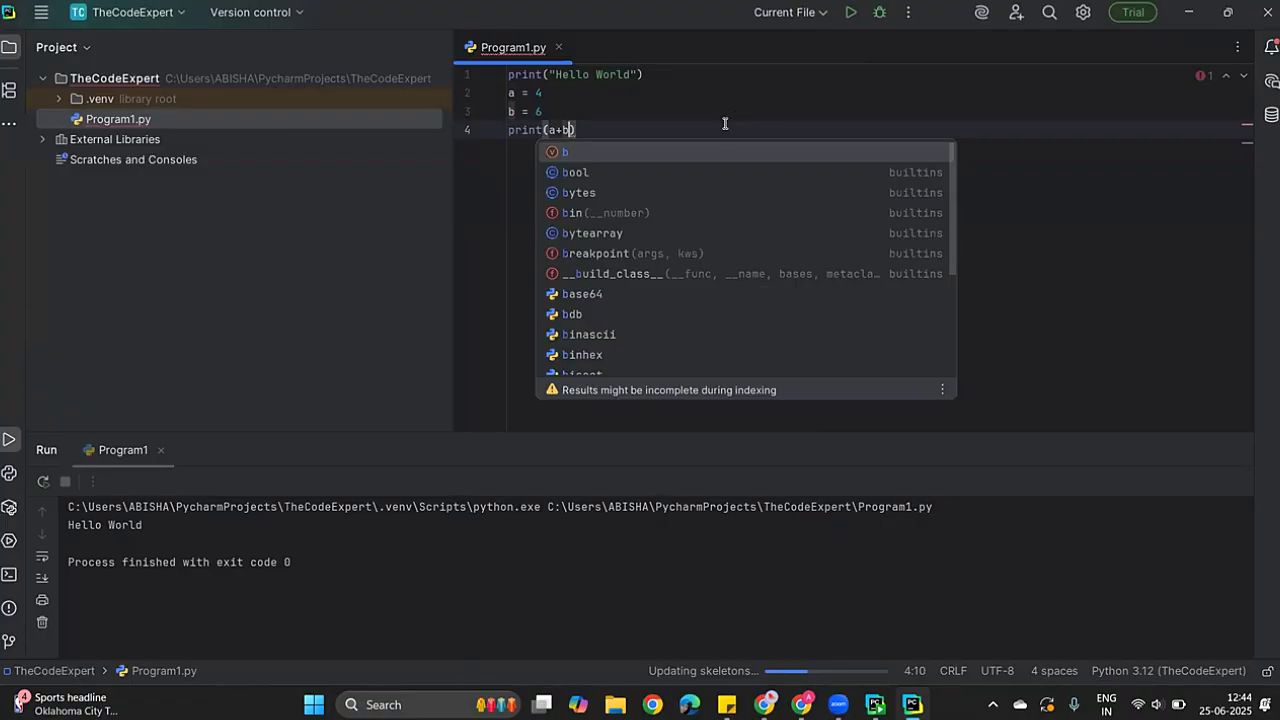
text())
key(Return)
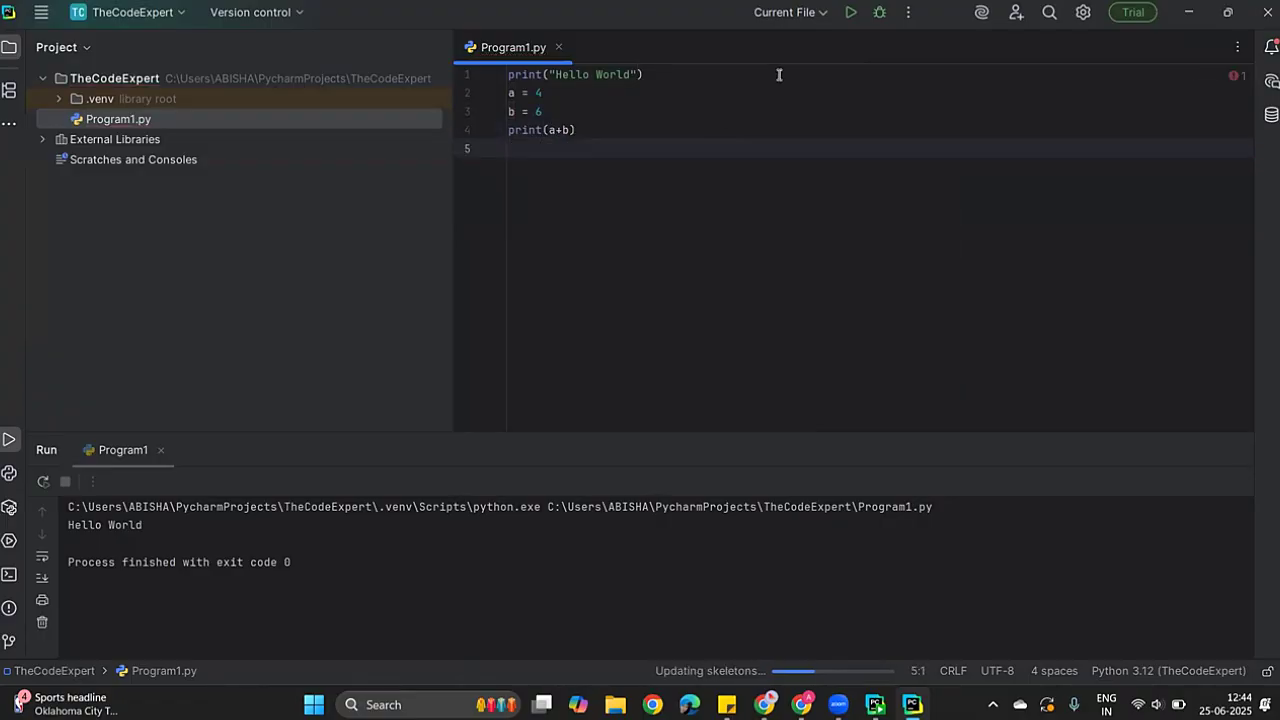
click(850, 12)
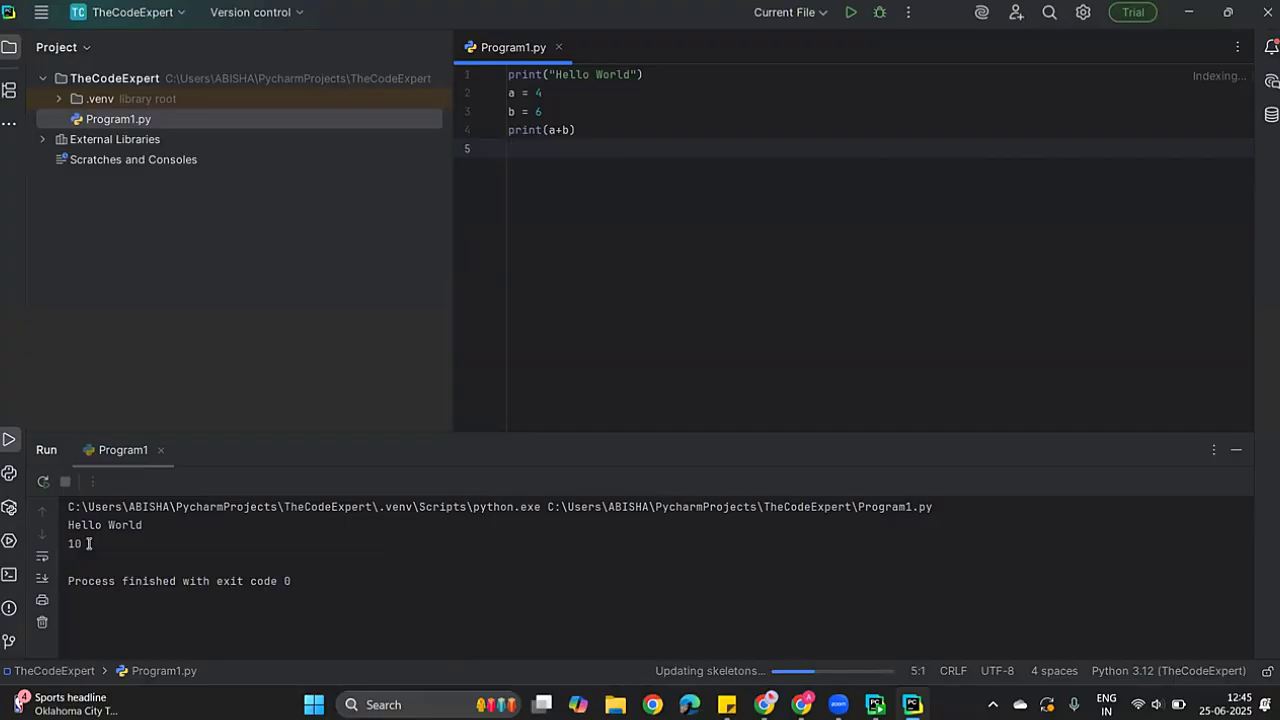
click(567, 695)
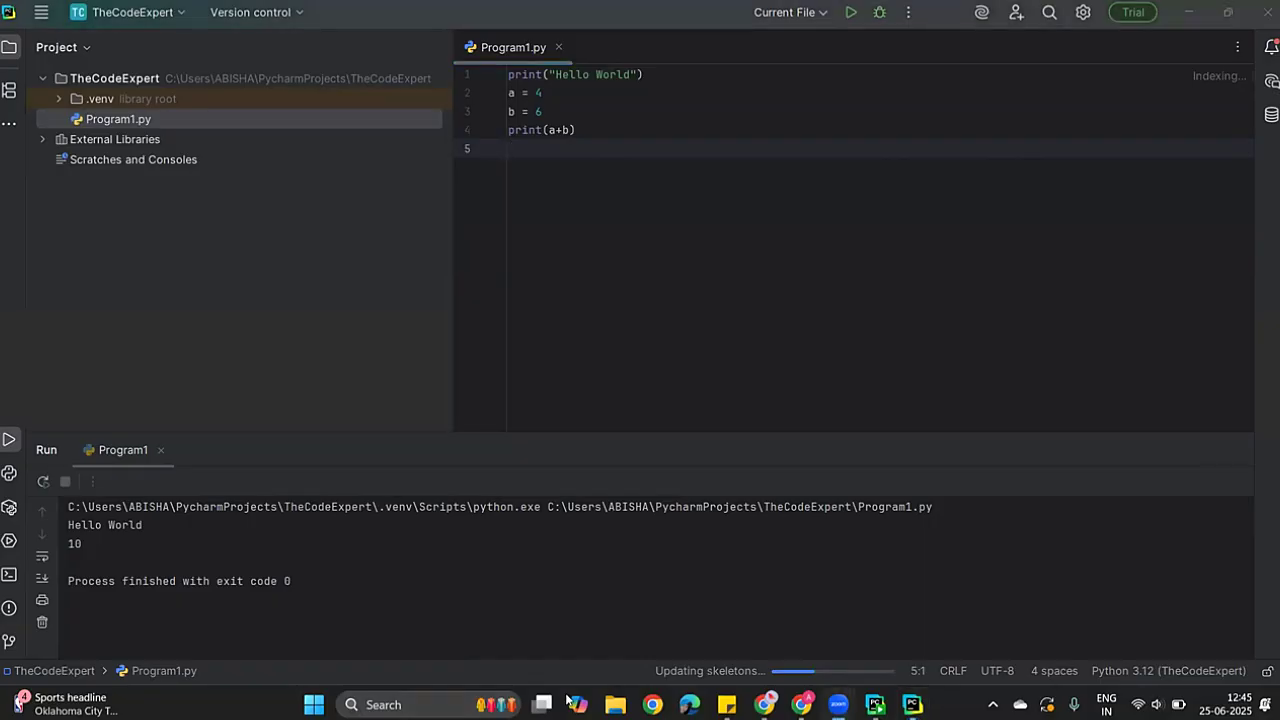